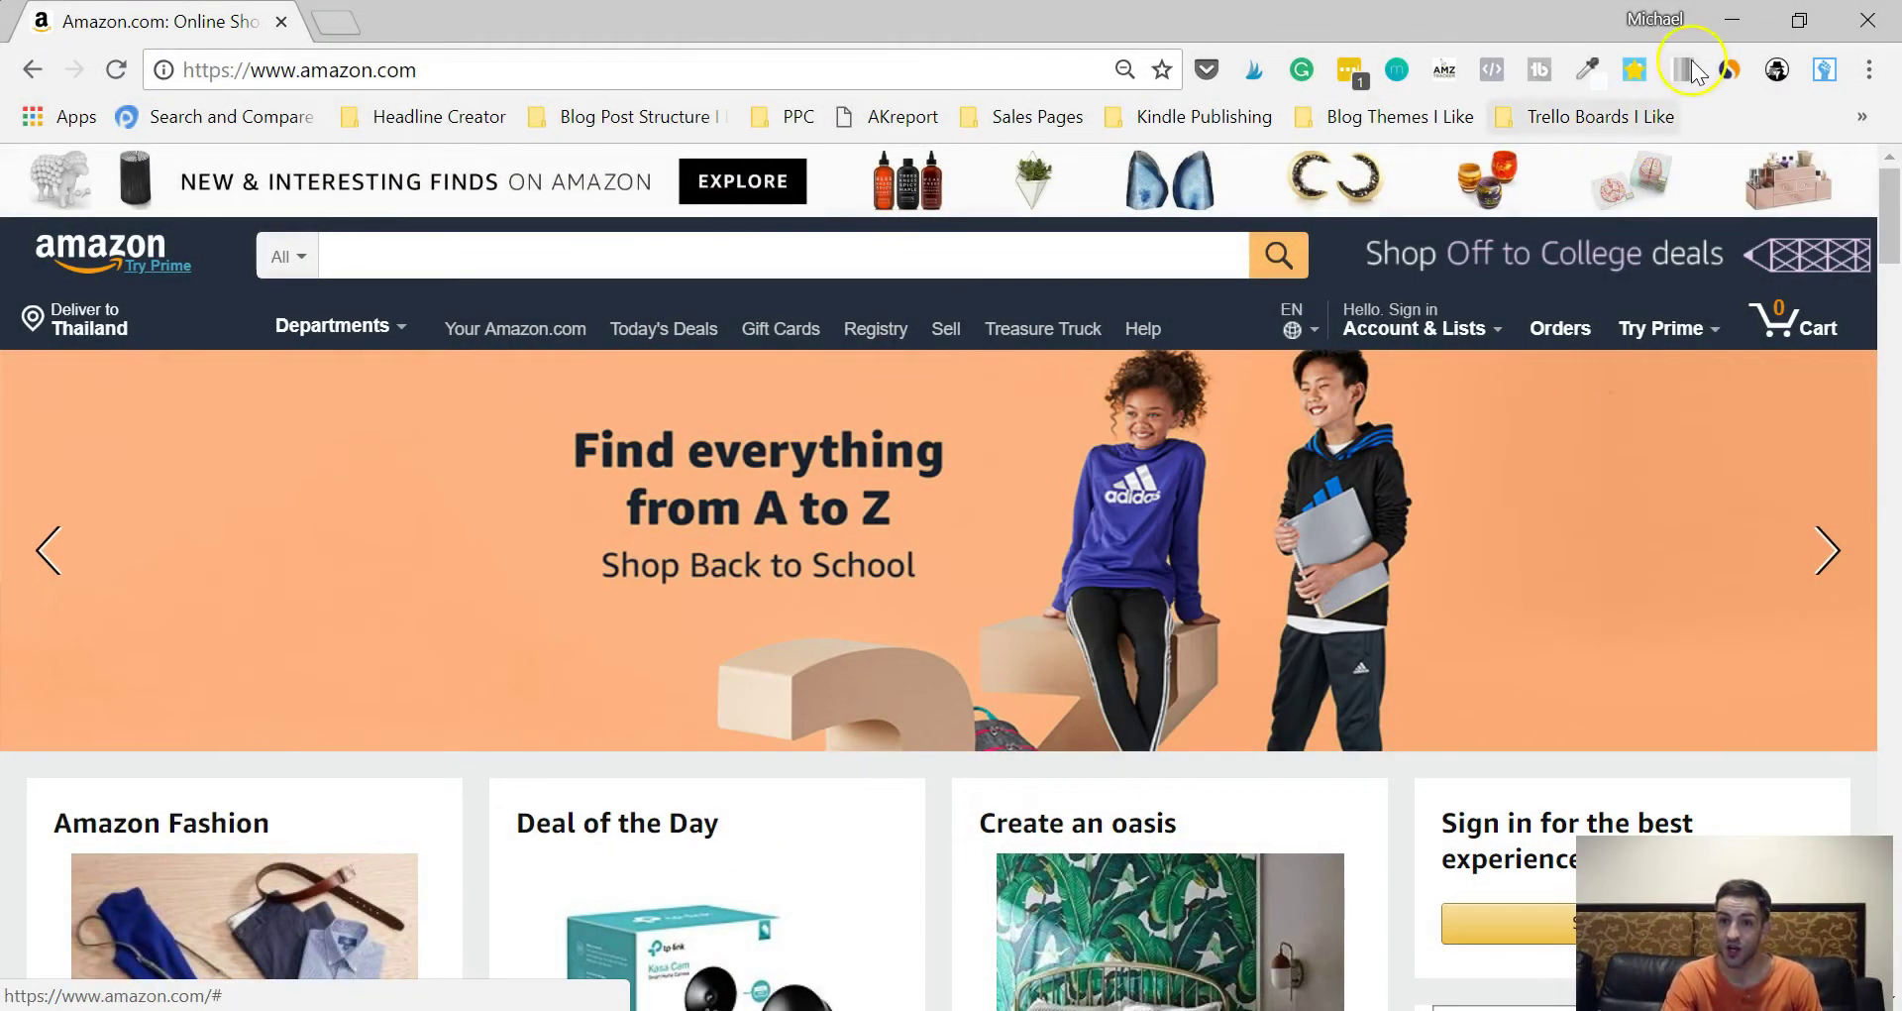
Search the Books department for "python programming".
click(289, 258)
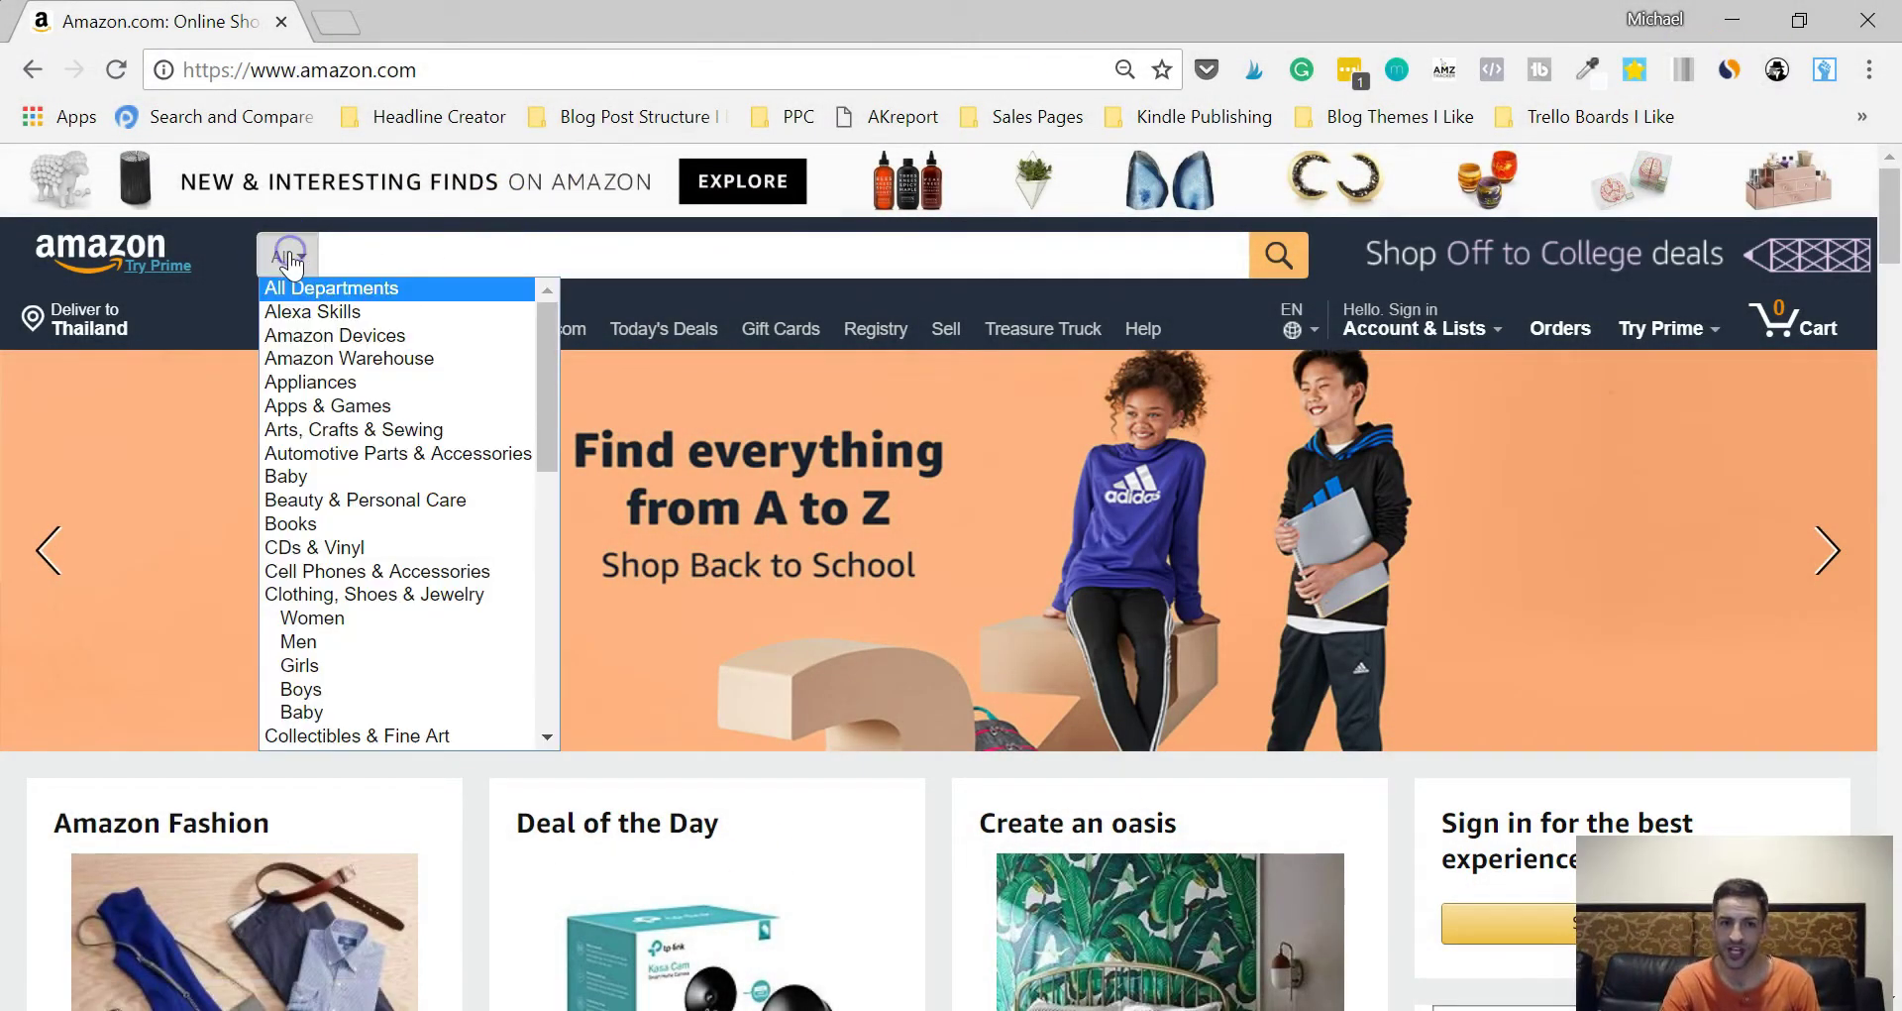
key(b)
key(o)
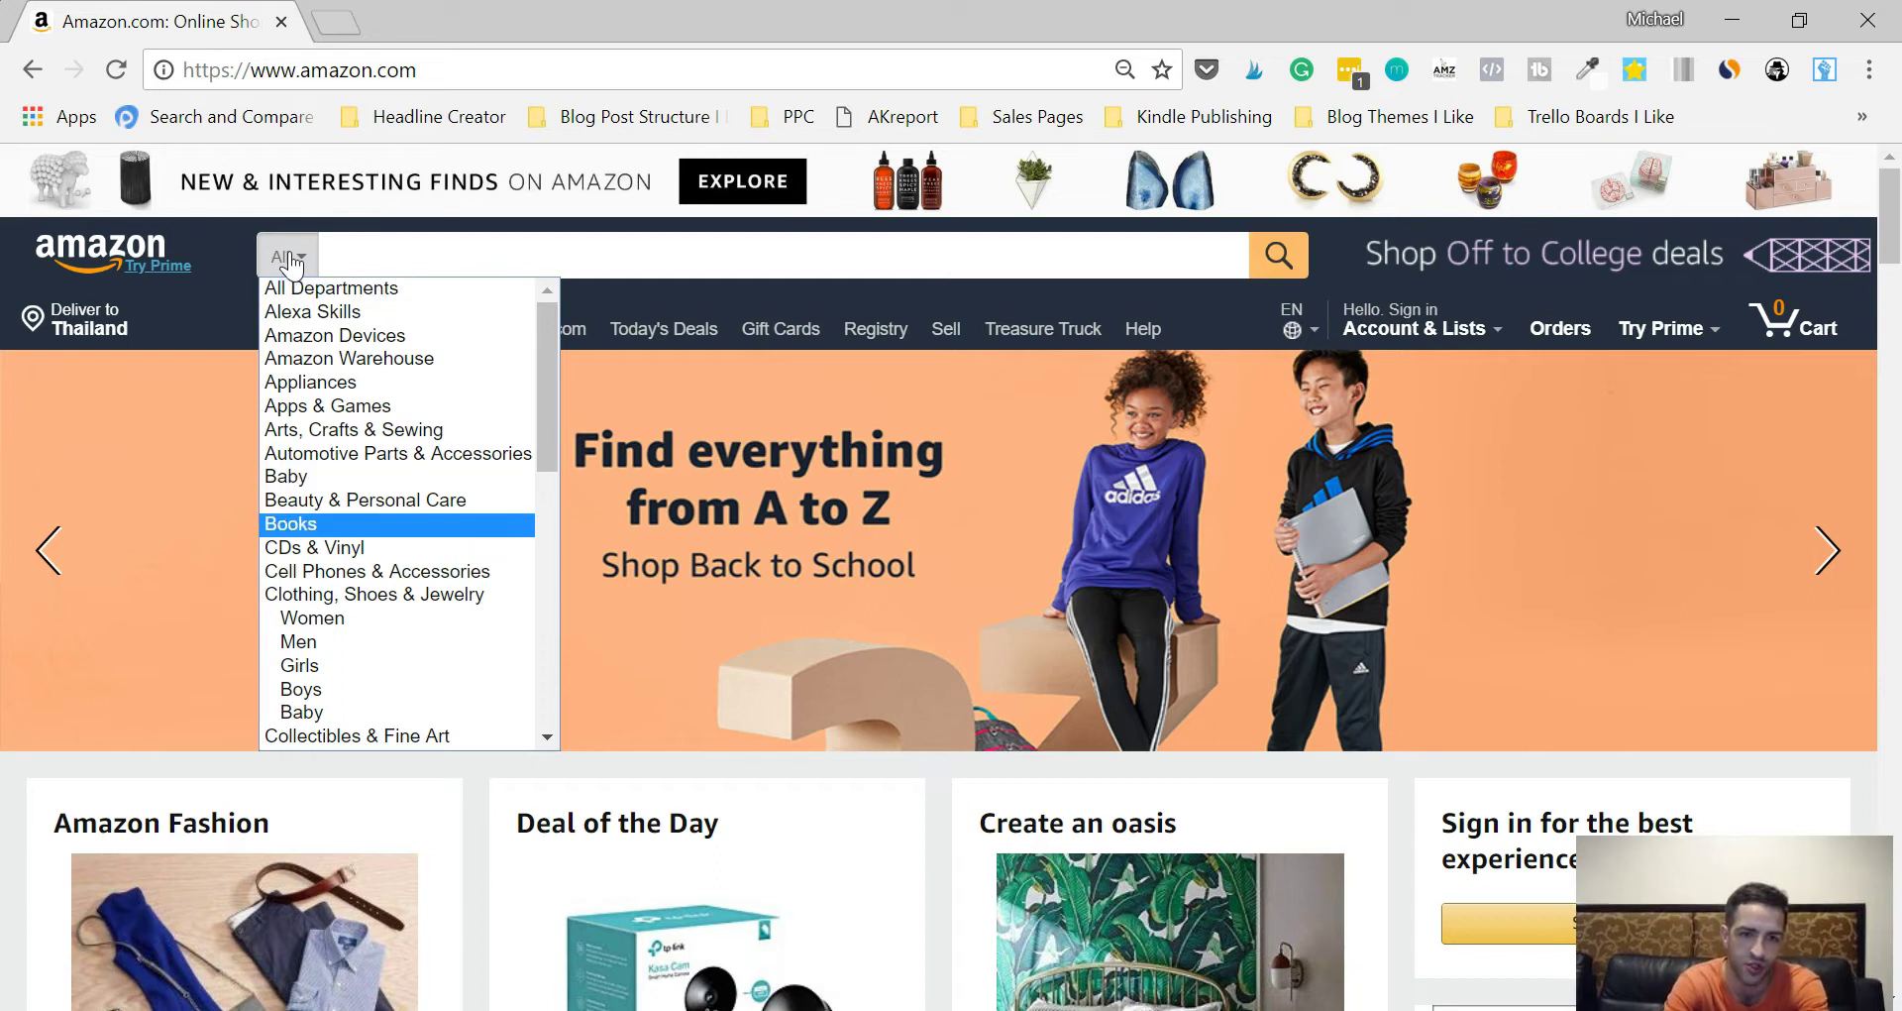
key(Return)
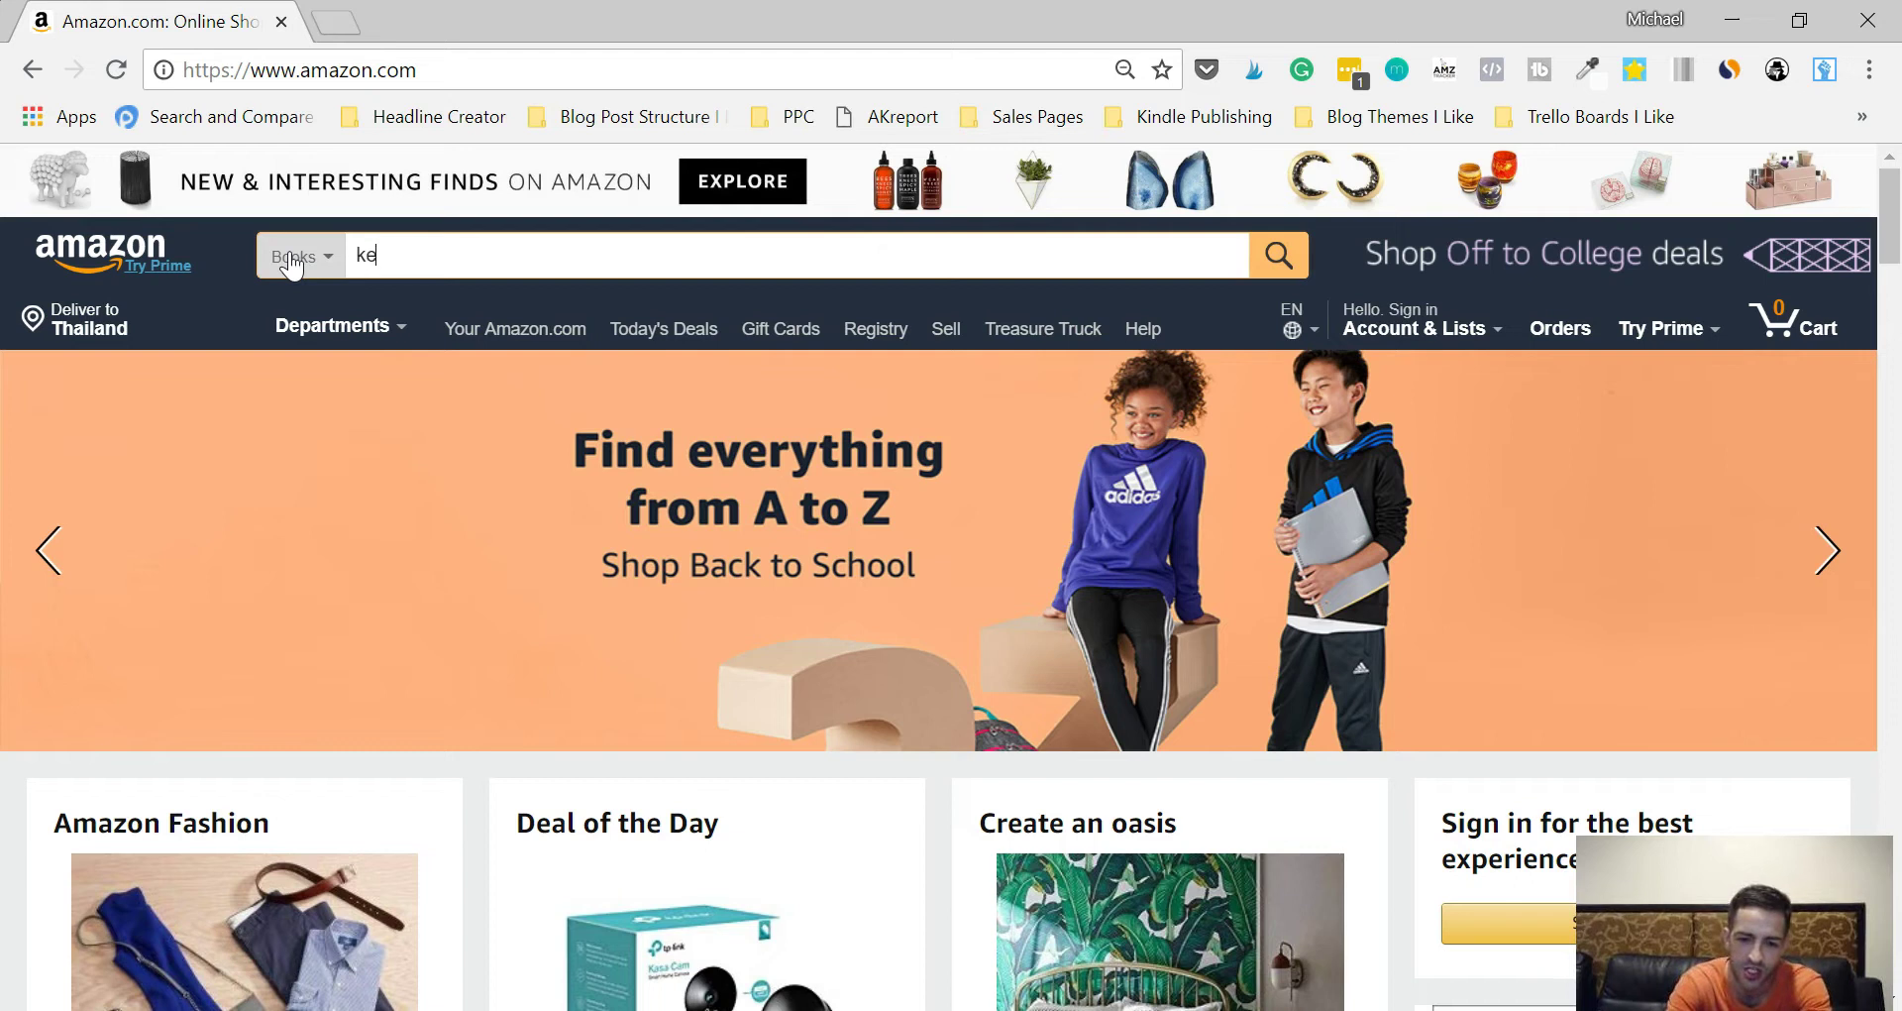
text(ket)
key(ctrl+a)
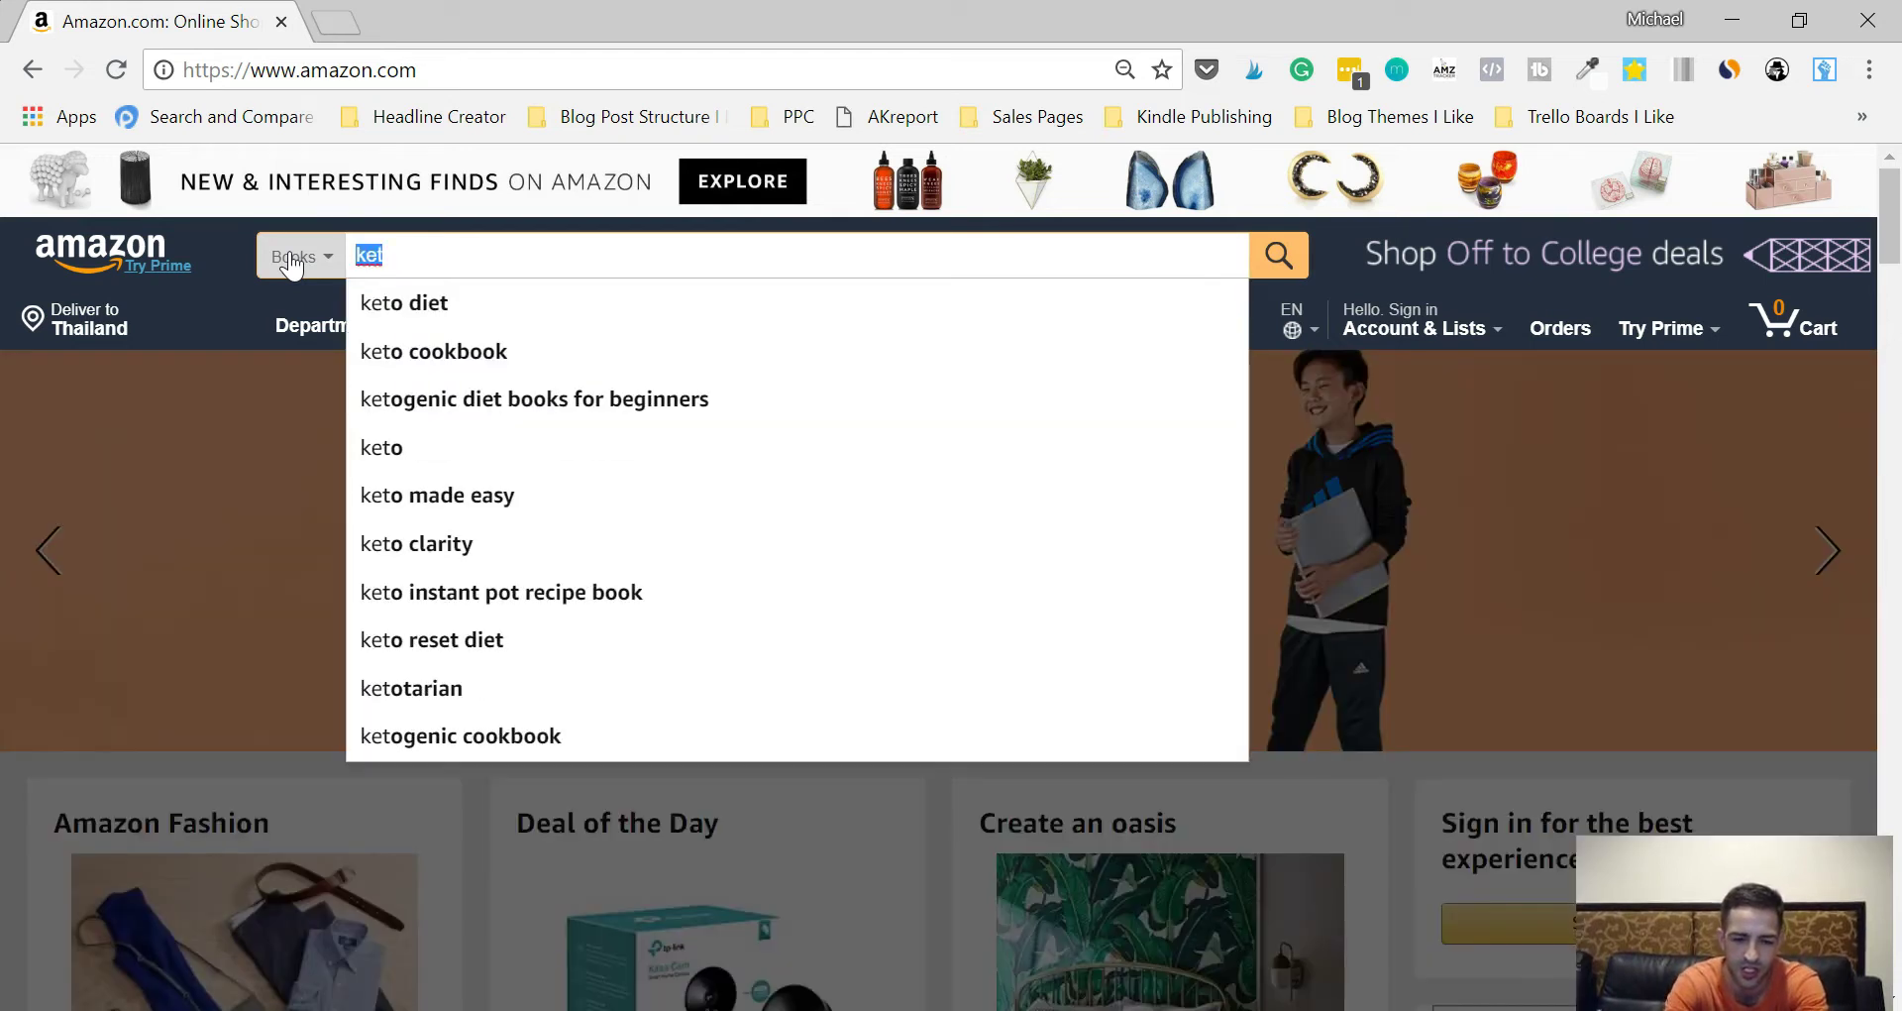
text(python)
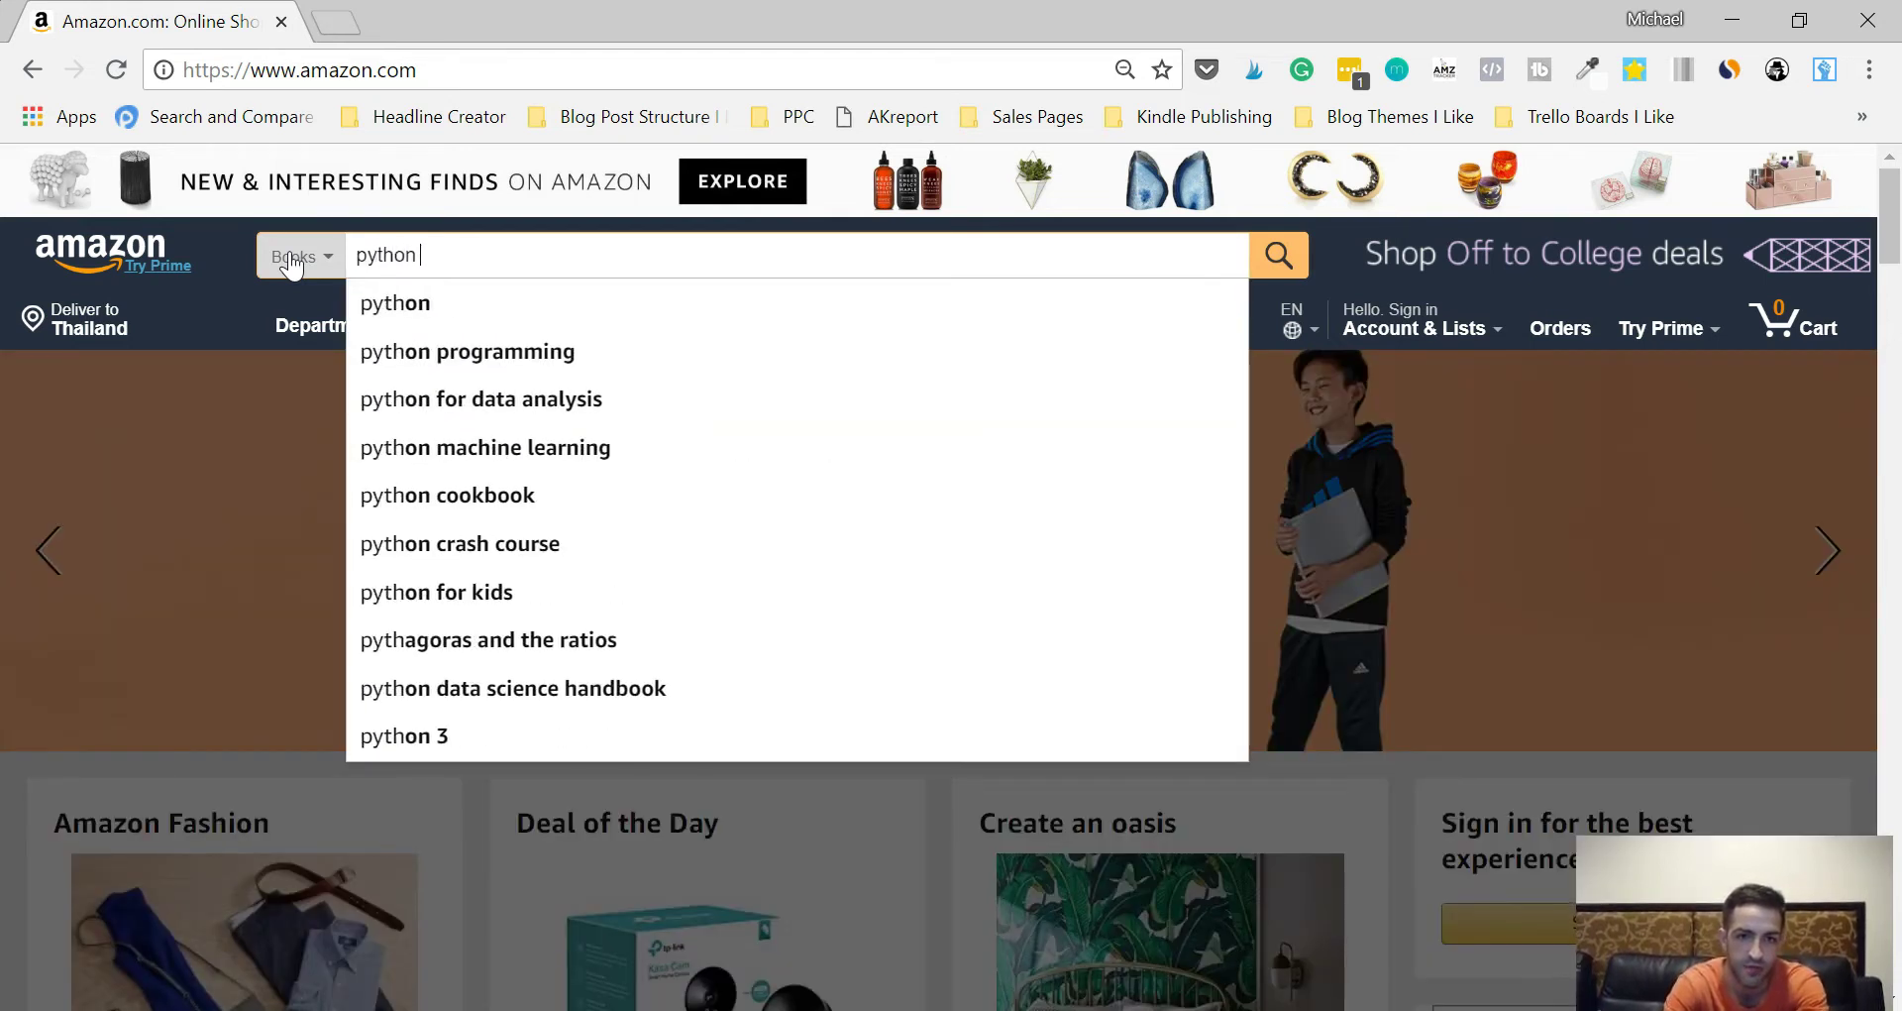
key(Down)
key(Return)
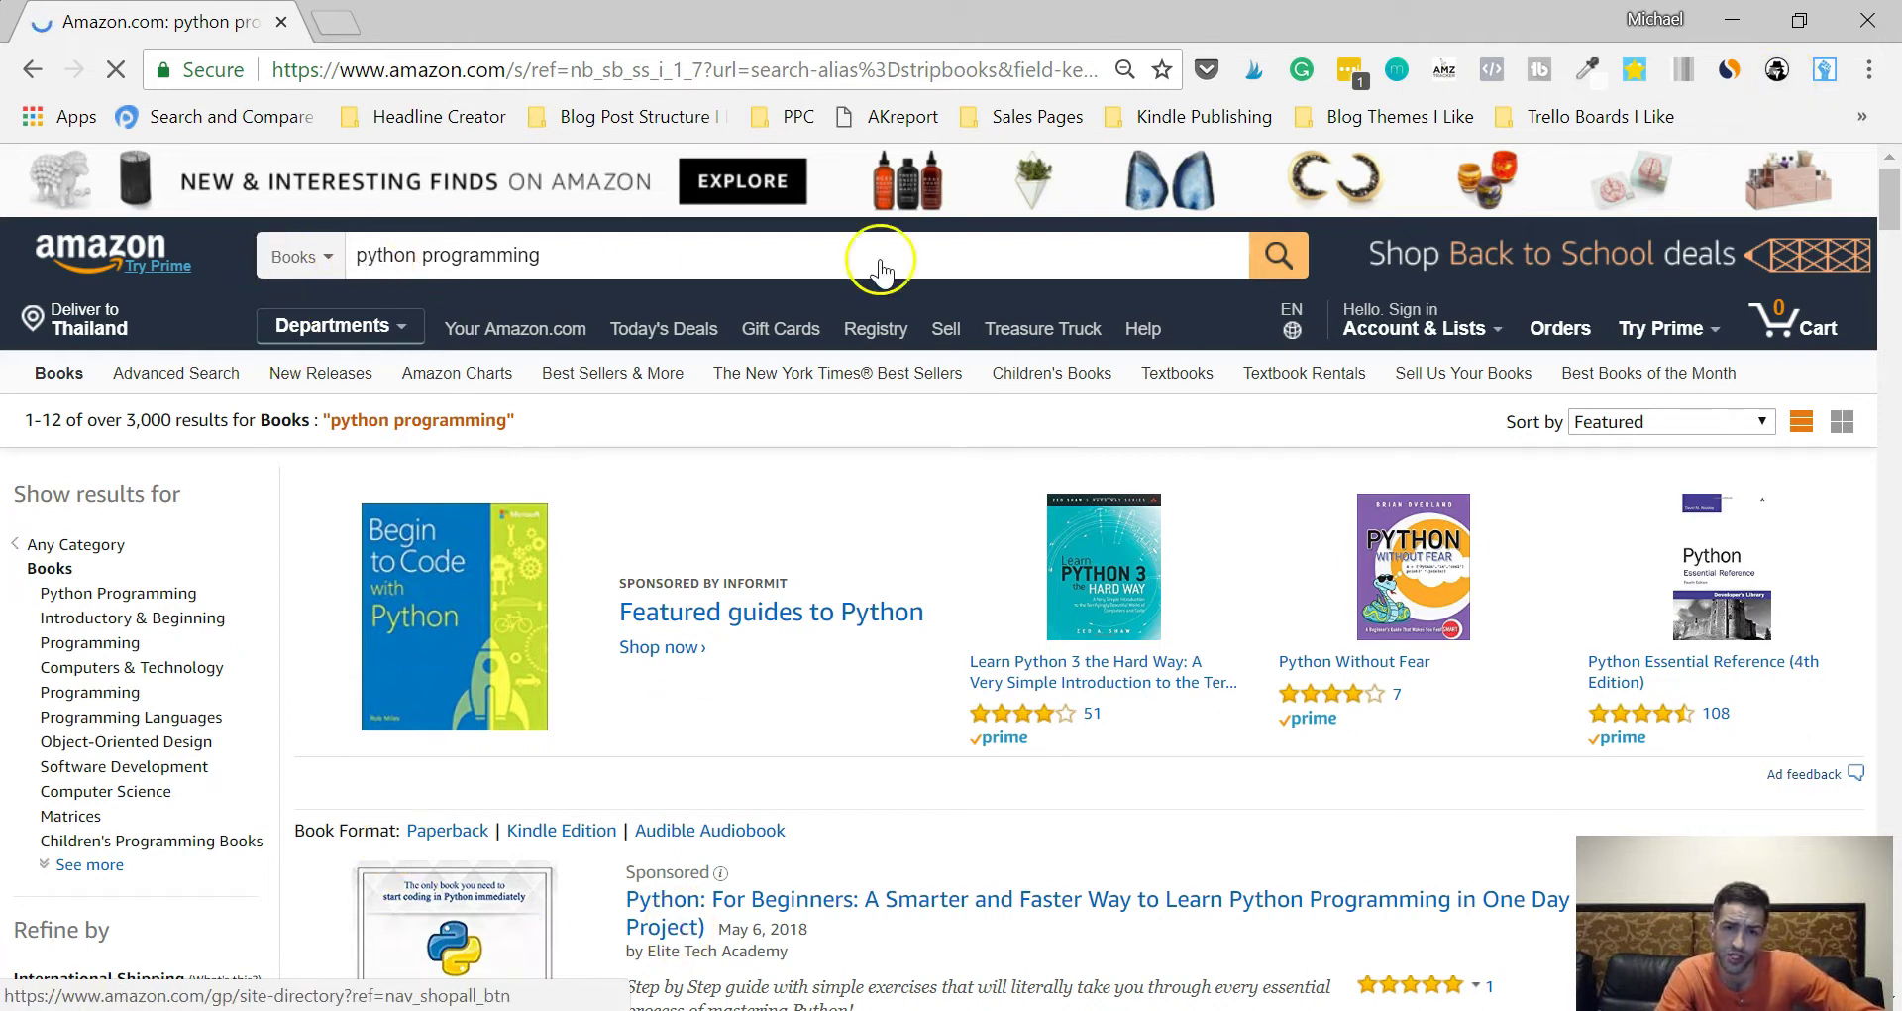
Skim the python programming results and run the KDSPY extension on the page, reopening it to reload the keyword data.
scroll(1019, 597, down, 5)
scroll(1018, 596, down, 8)
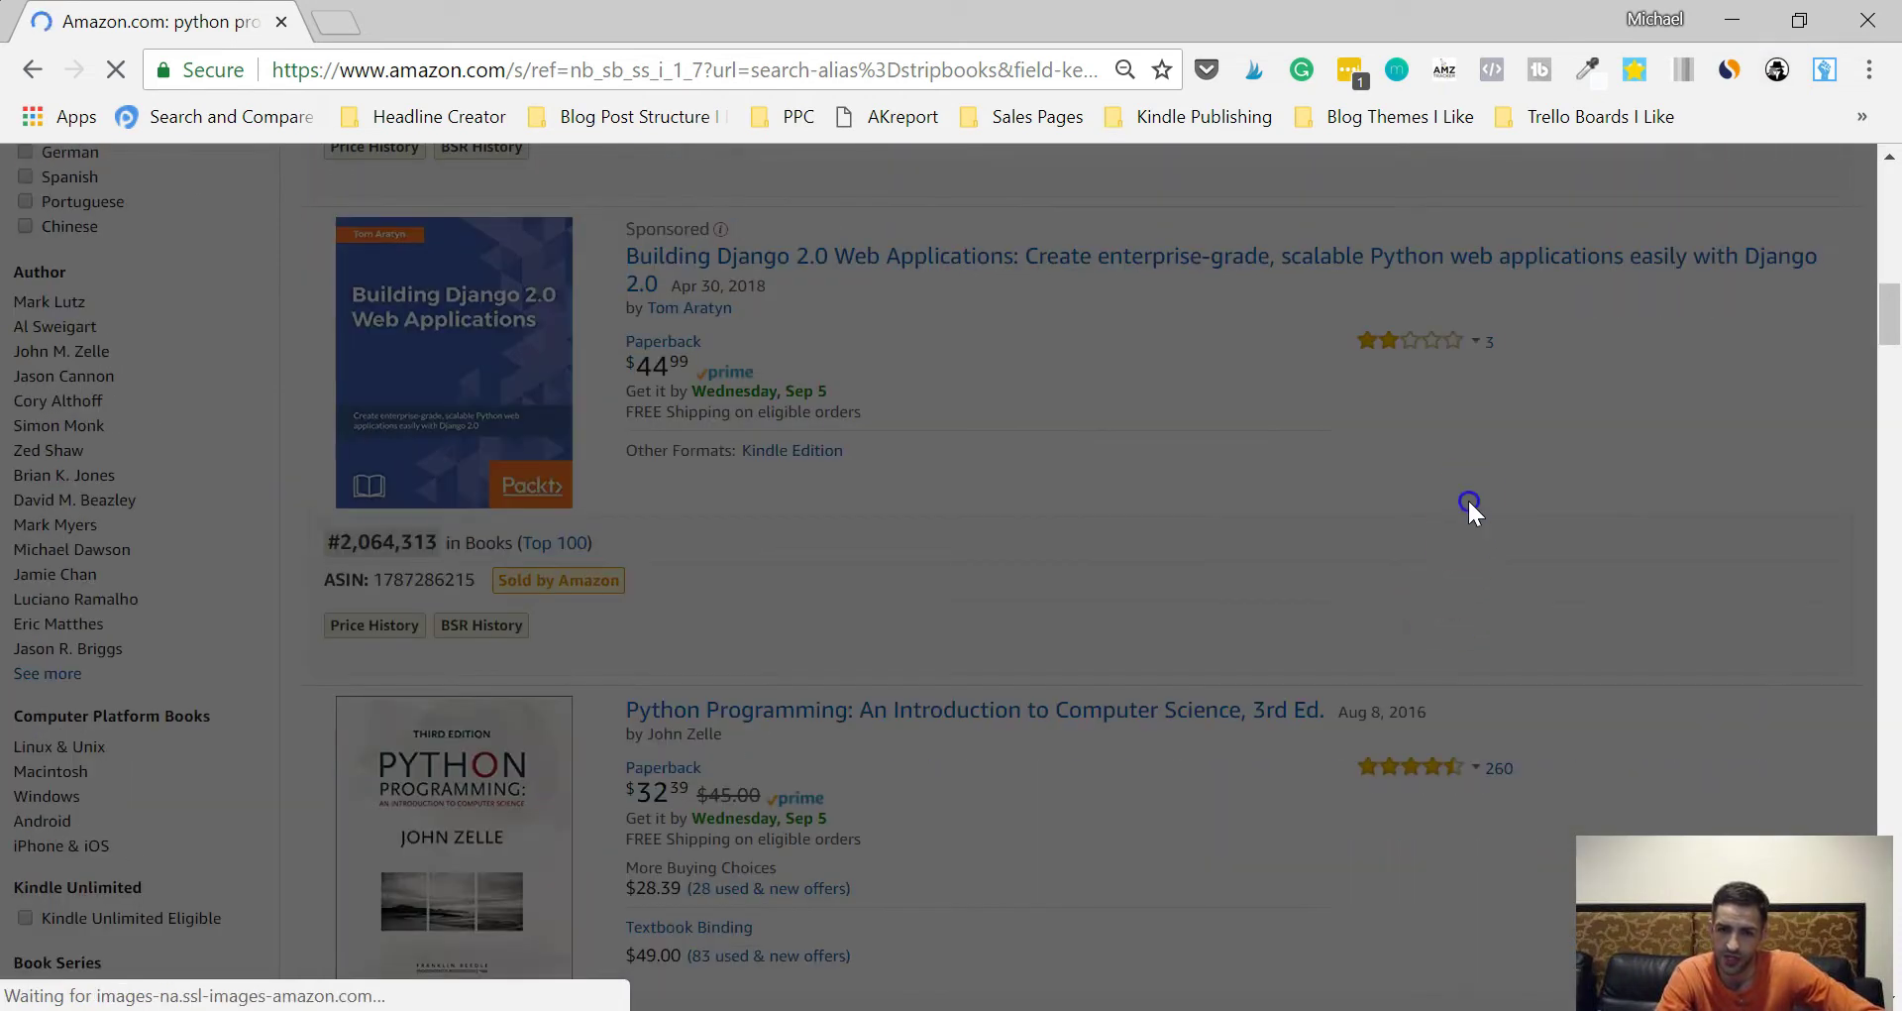
scroll(1546, 530, up, 13)
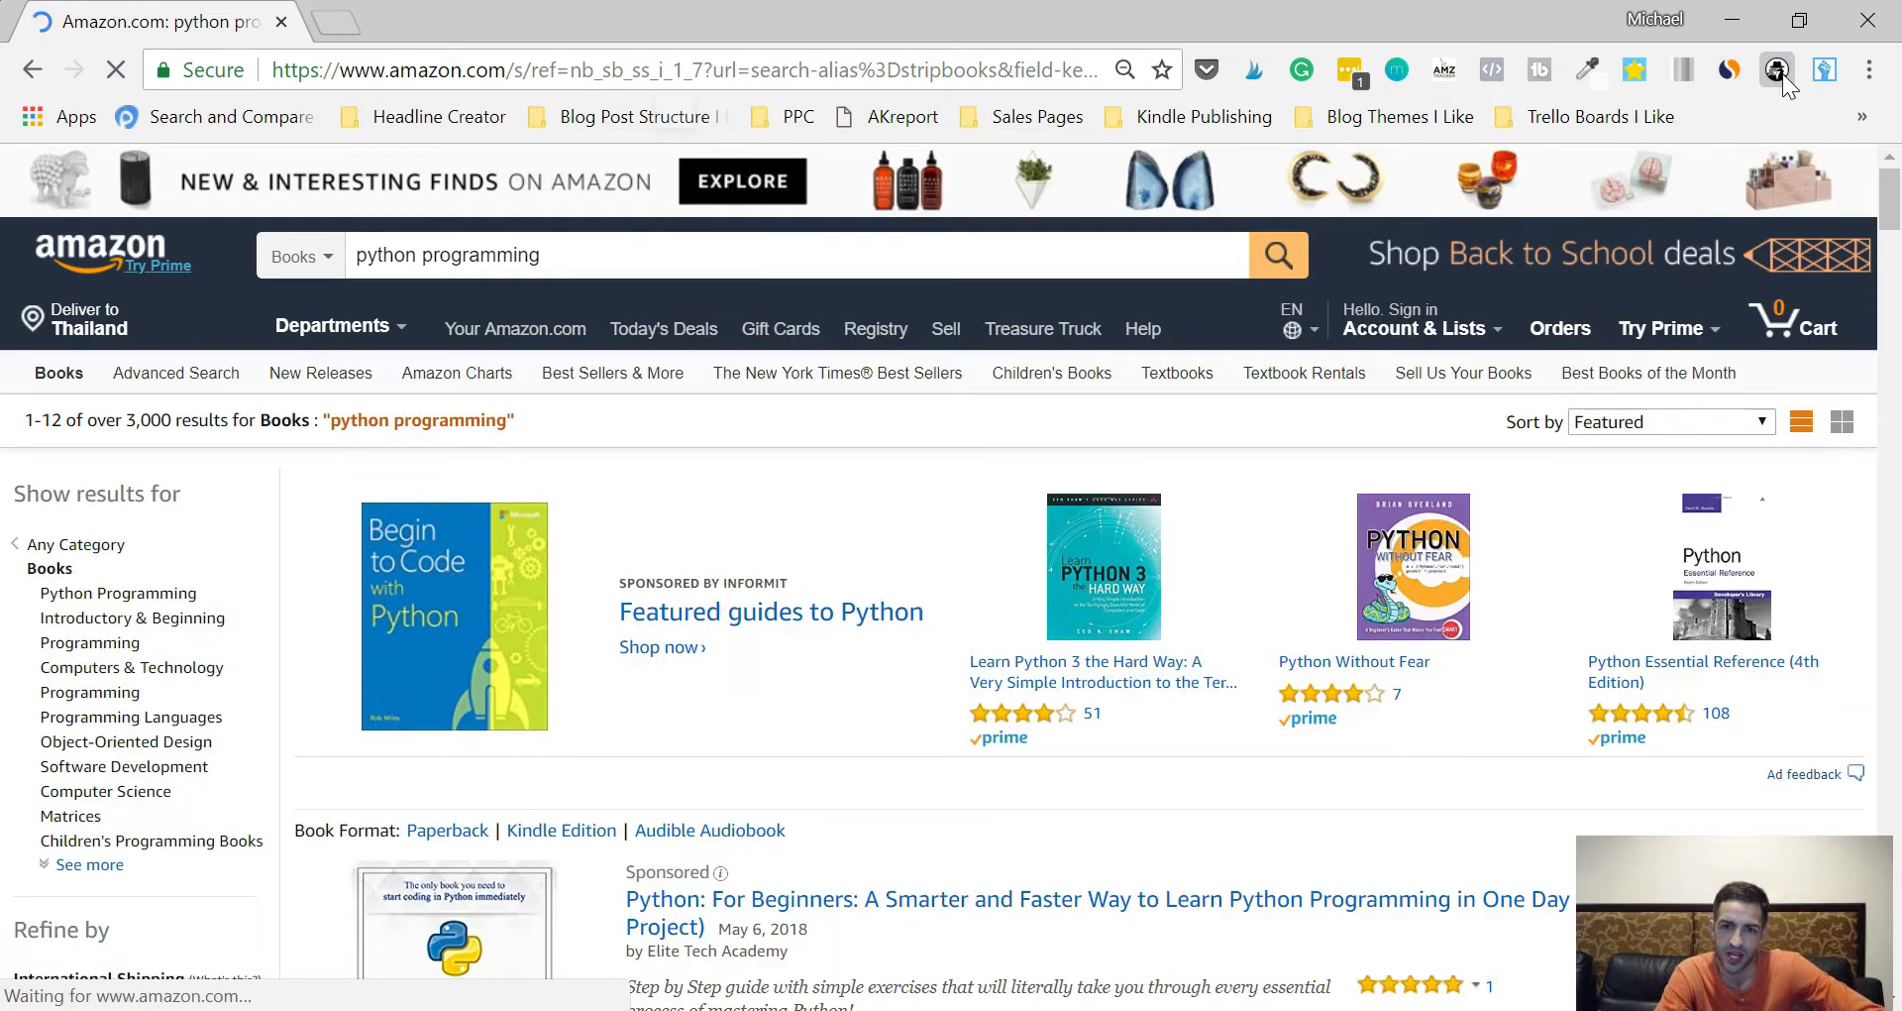
click(1782, 76)
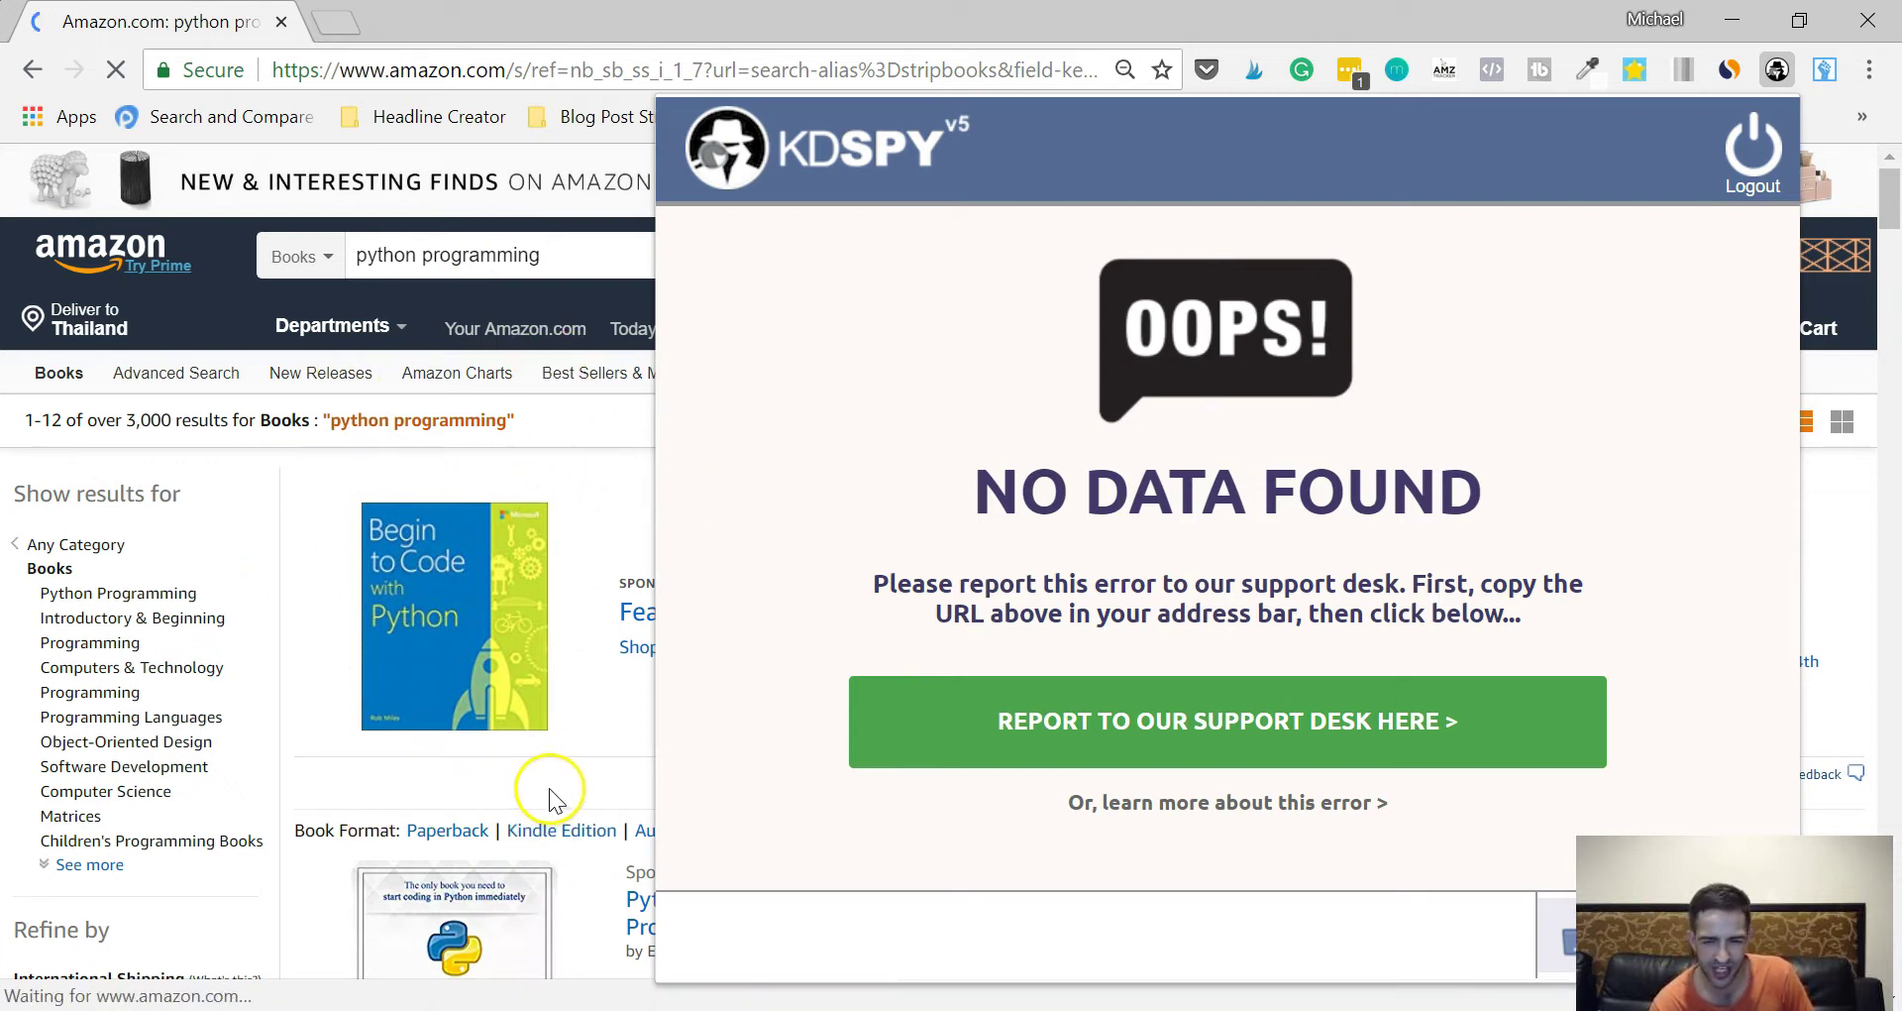
click(1791, 73)
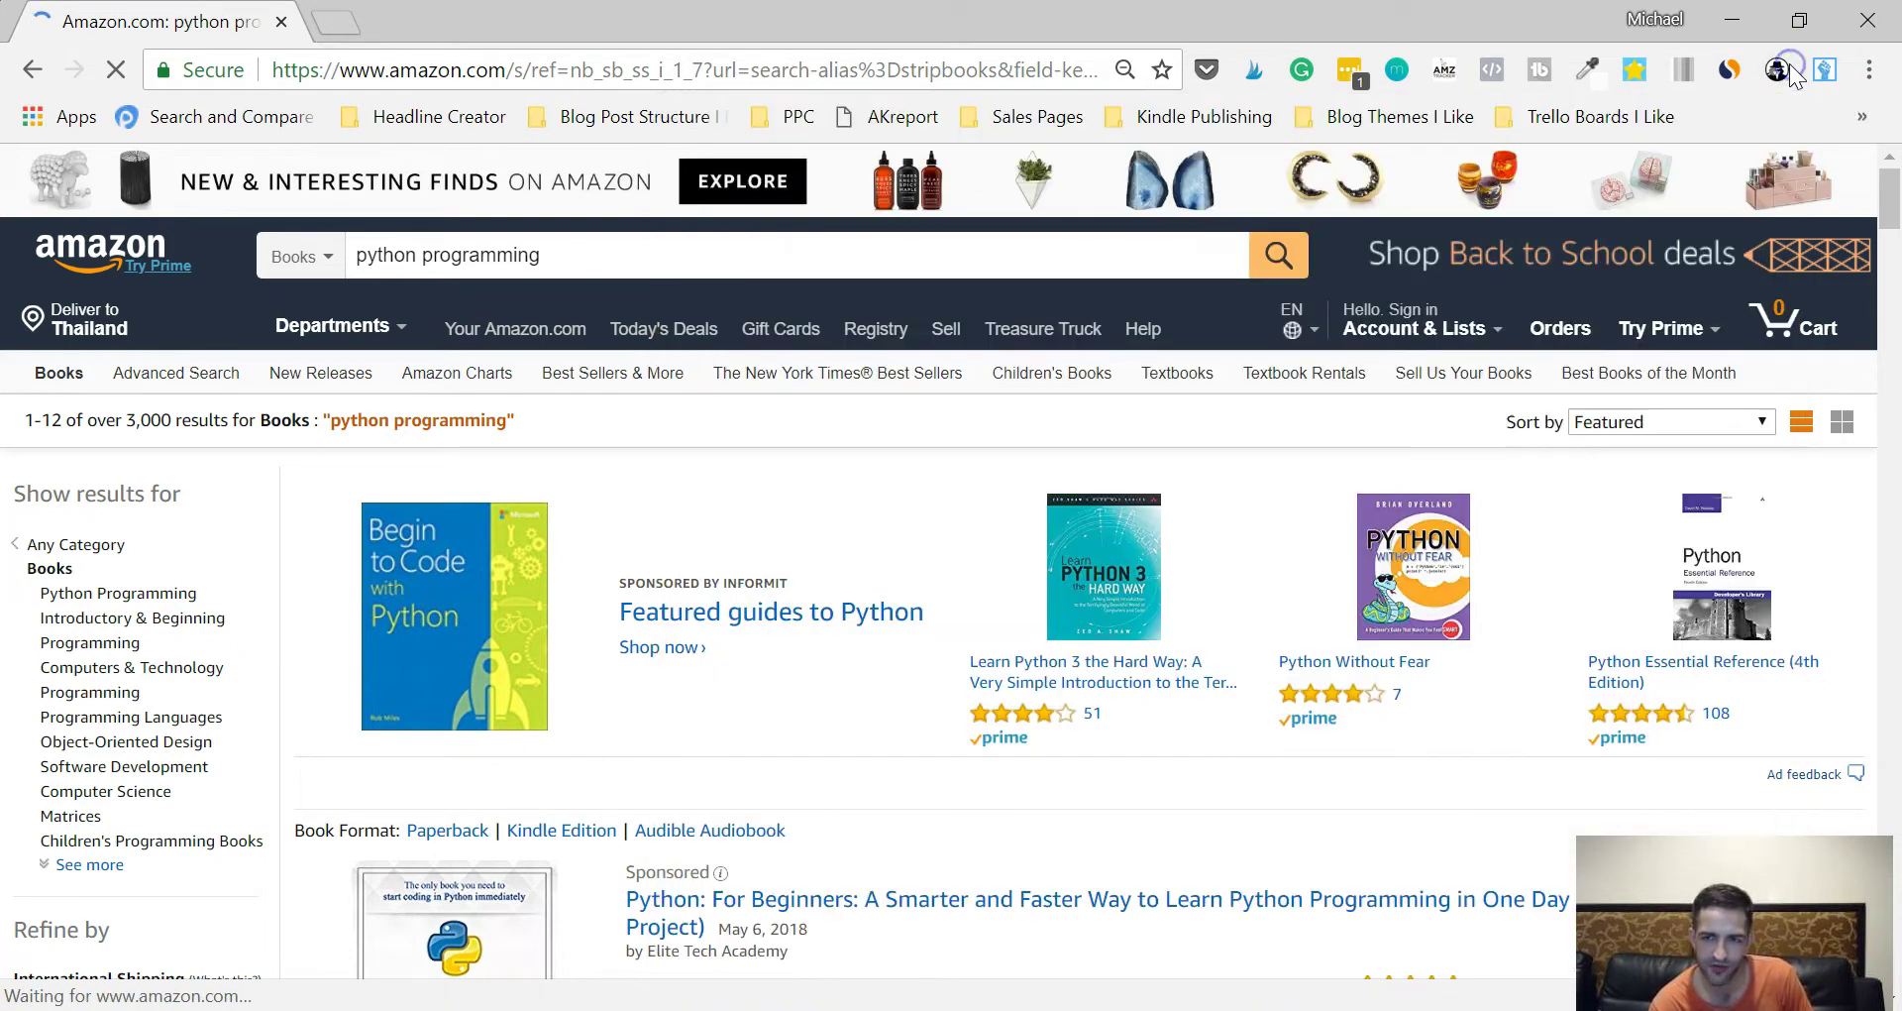
click(1790, 74)
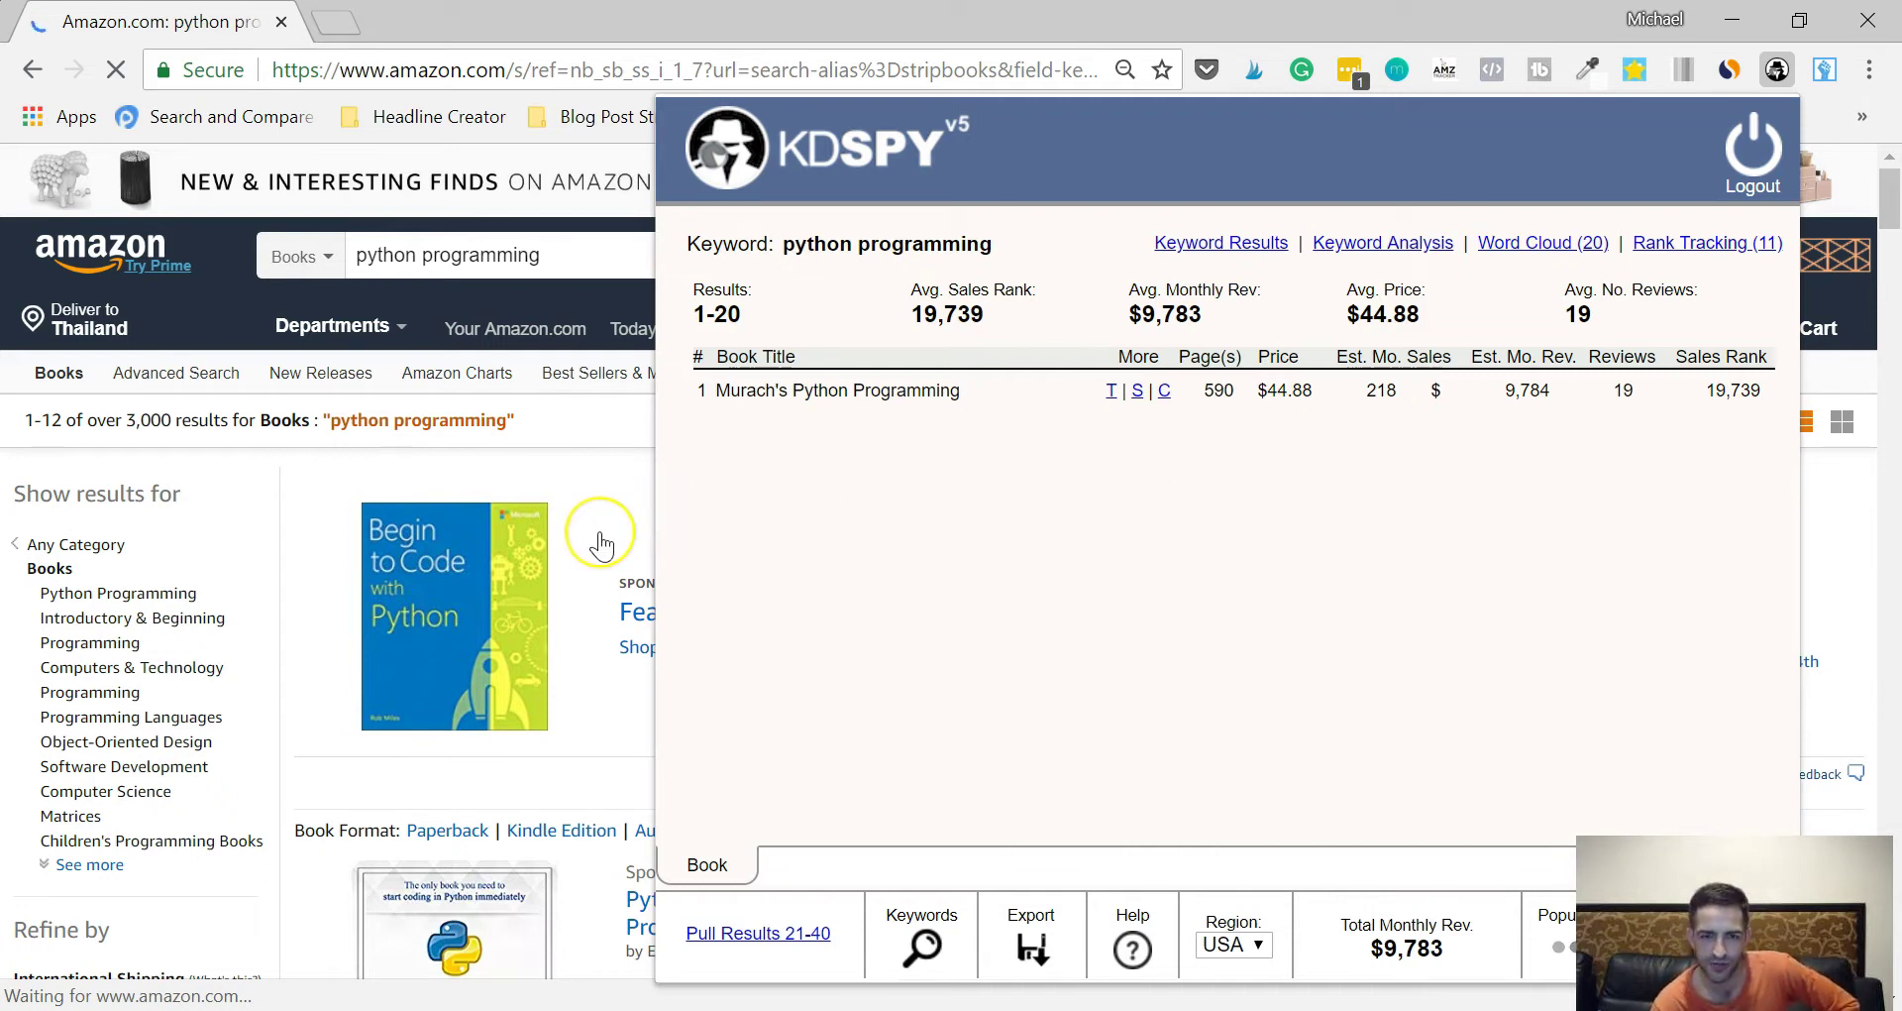
Load the search results further down the page and display the Book format figures in KDSPY.
scroll(598, 541, down, 7)
scroll(600, 543, down, 5)
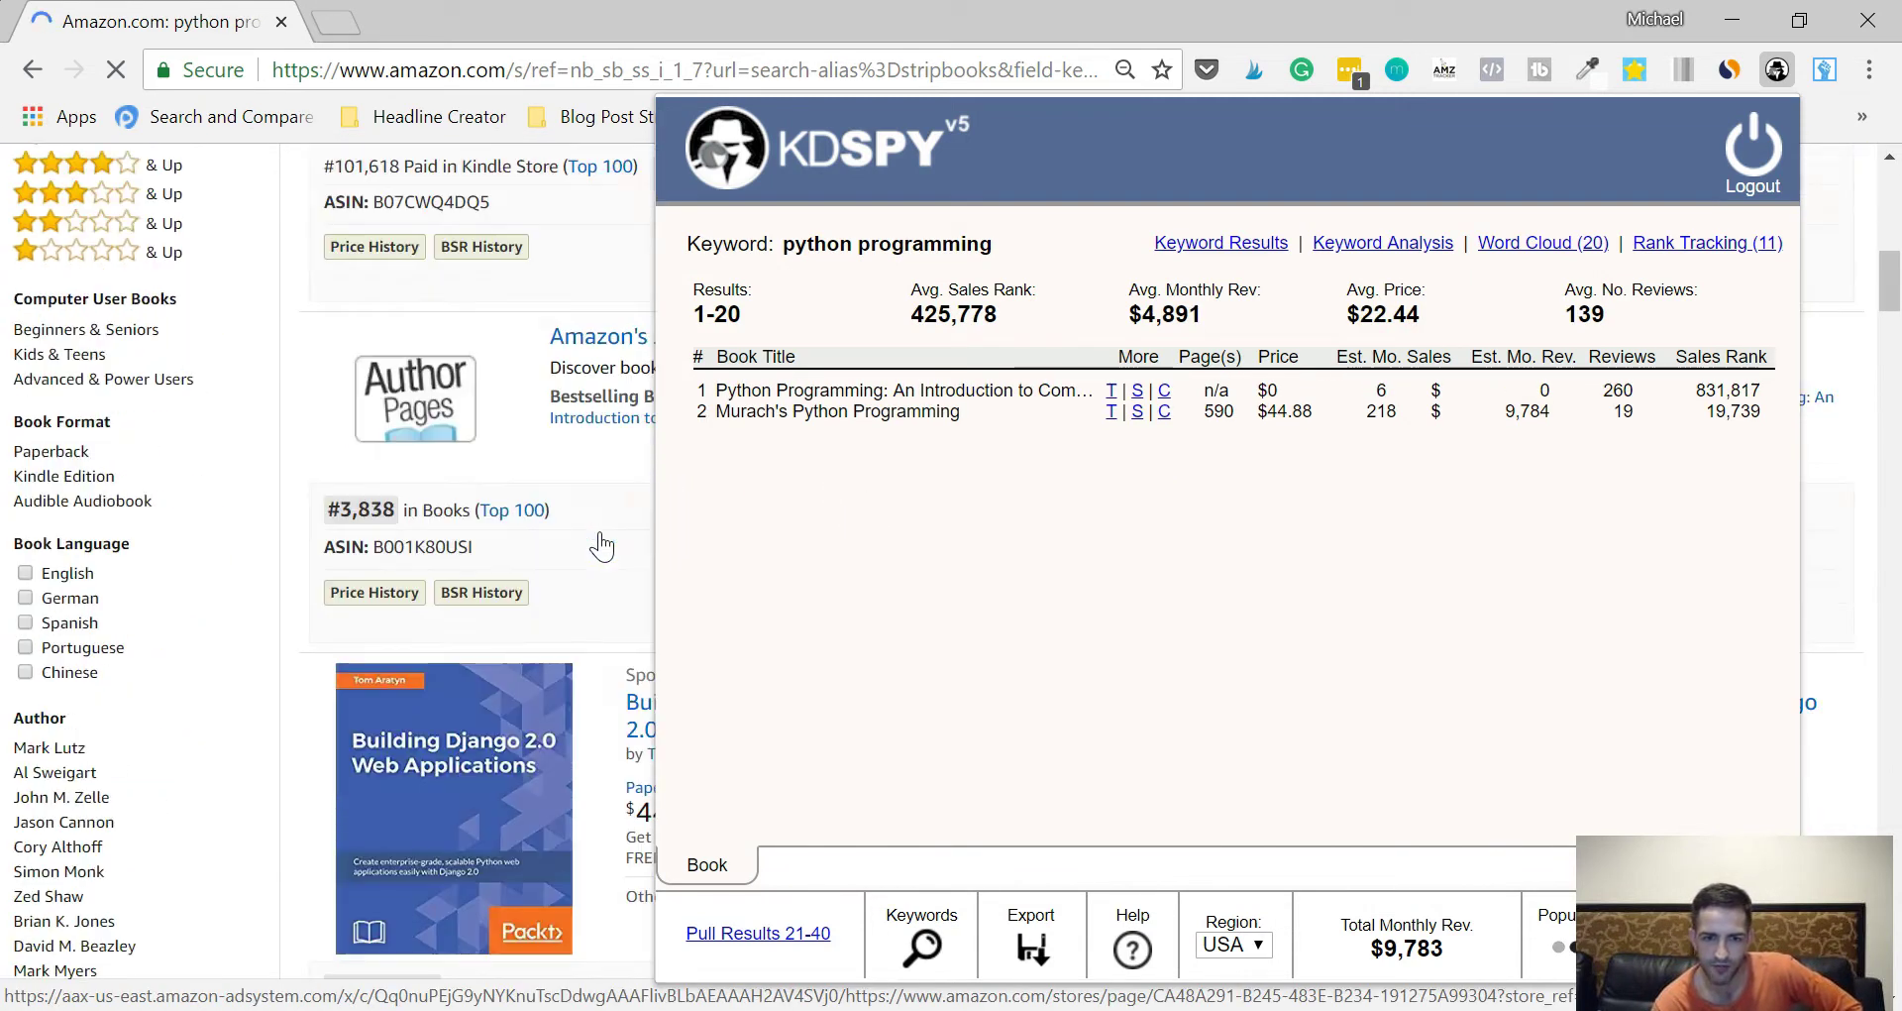
scroll(601, 543, down, 5)
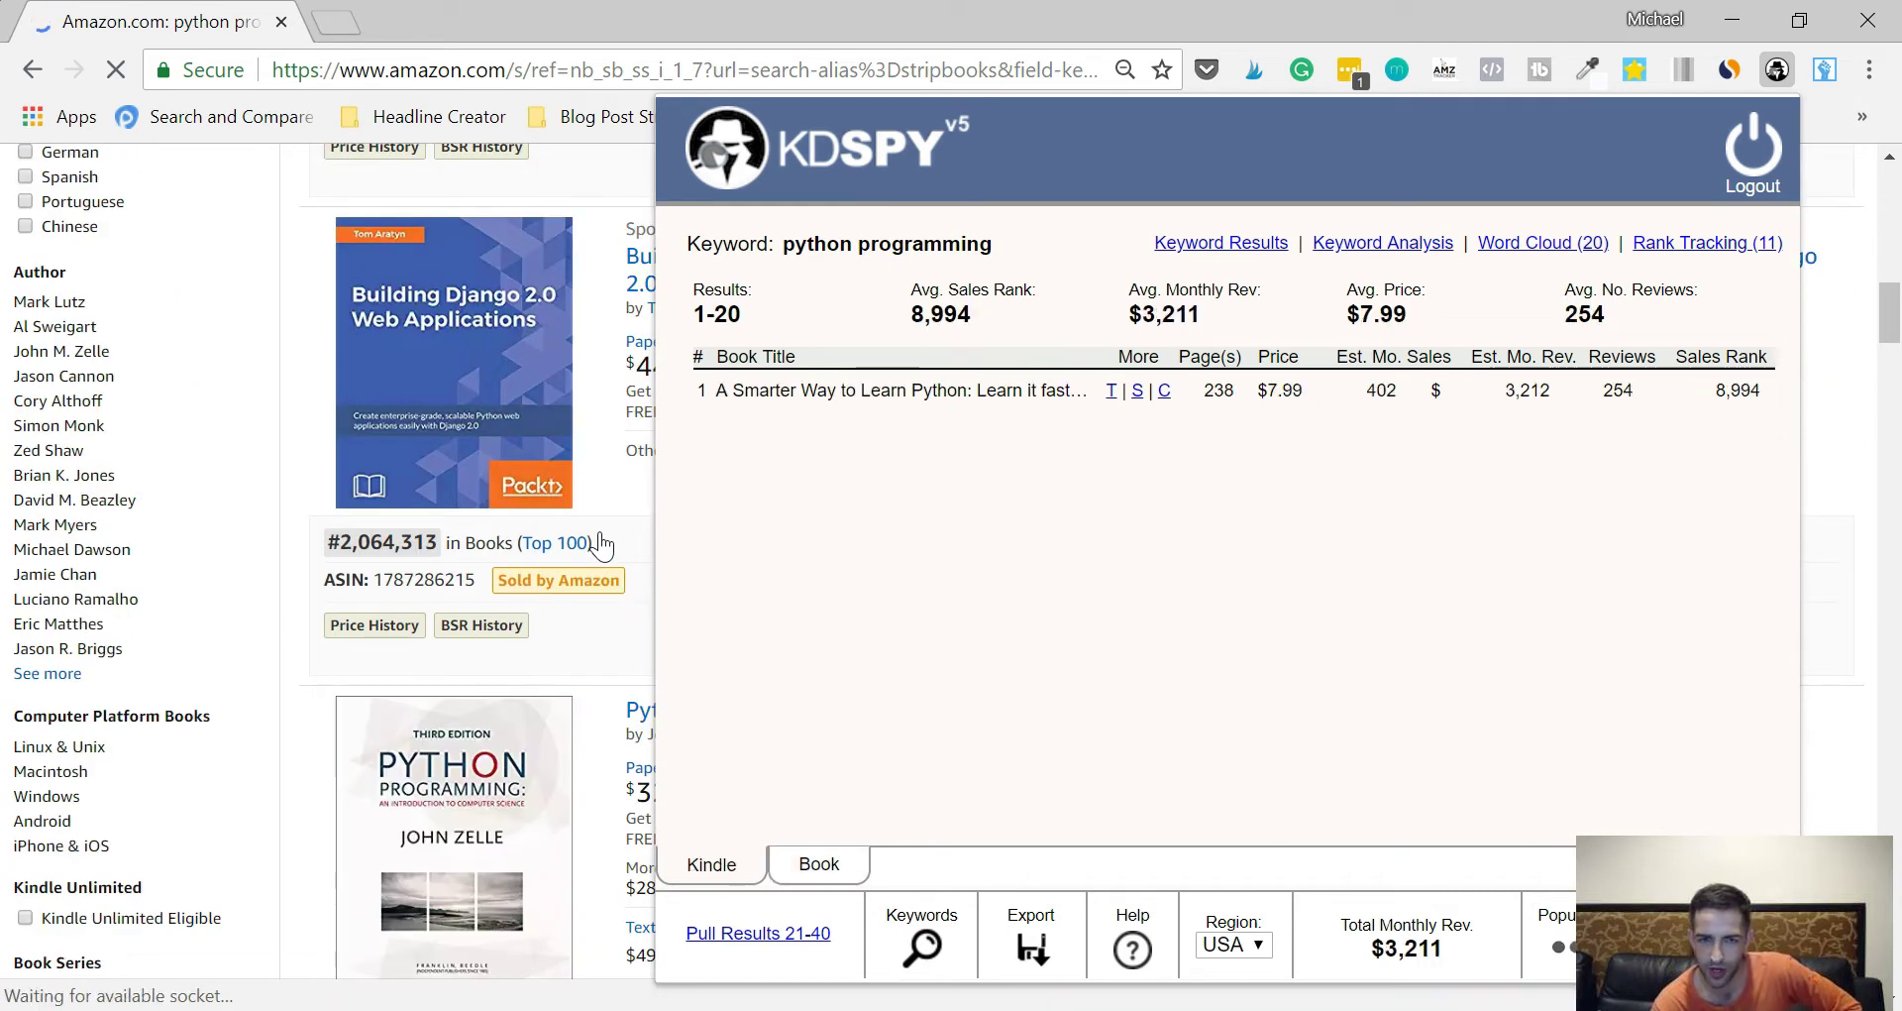
click(807, 870)
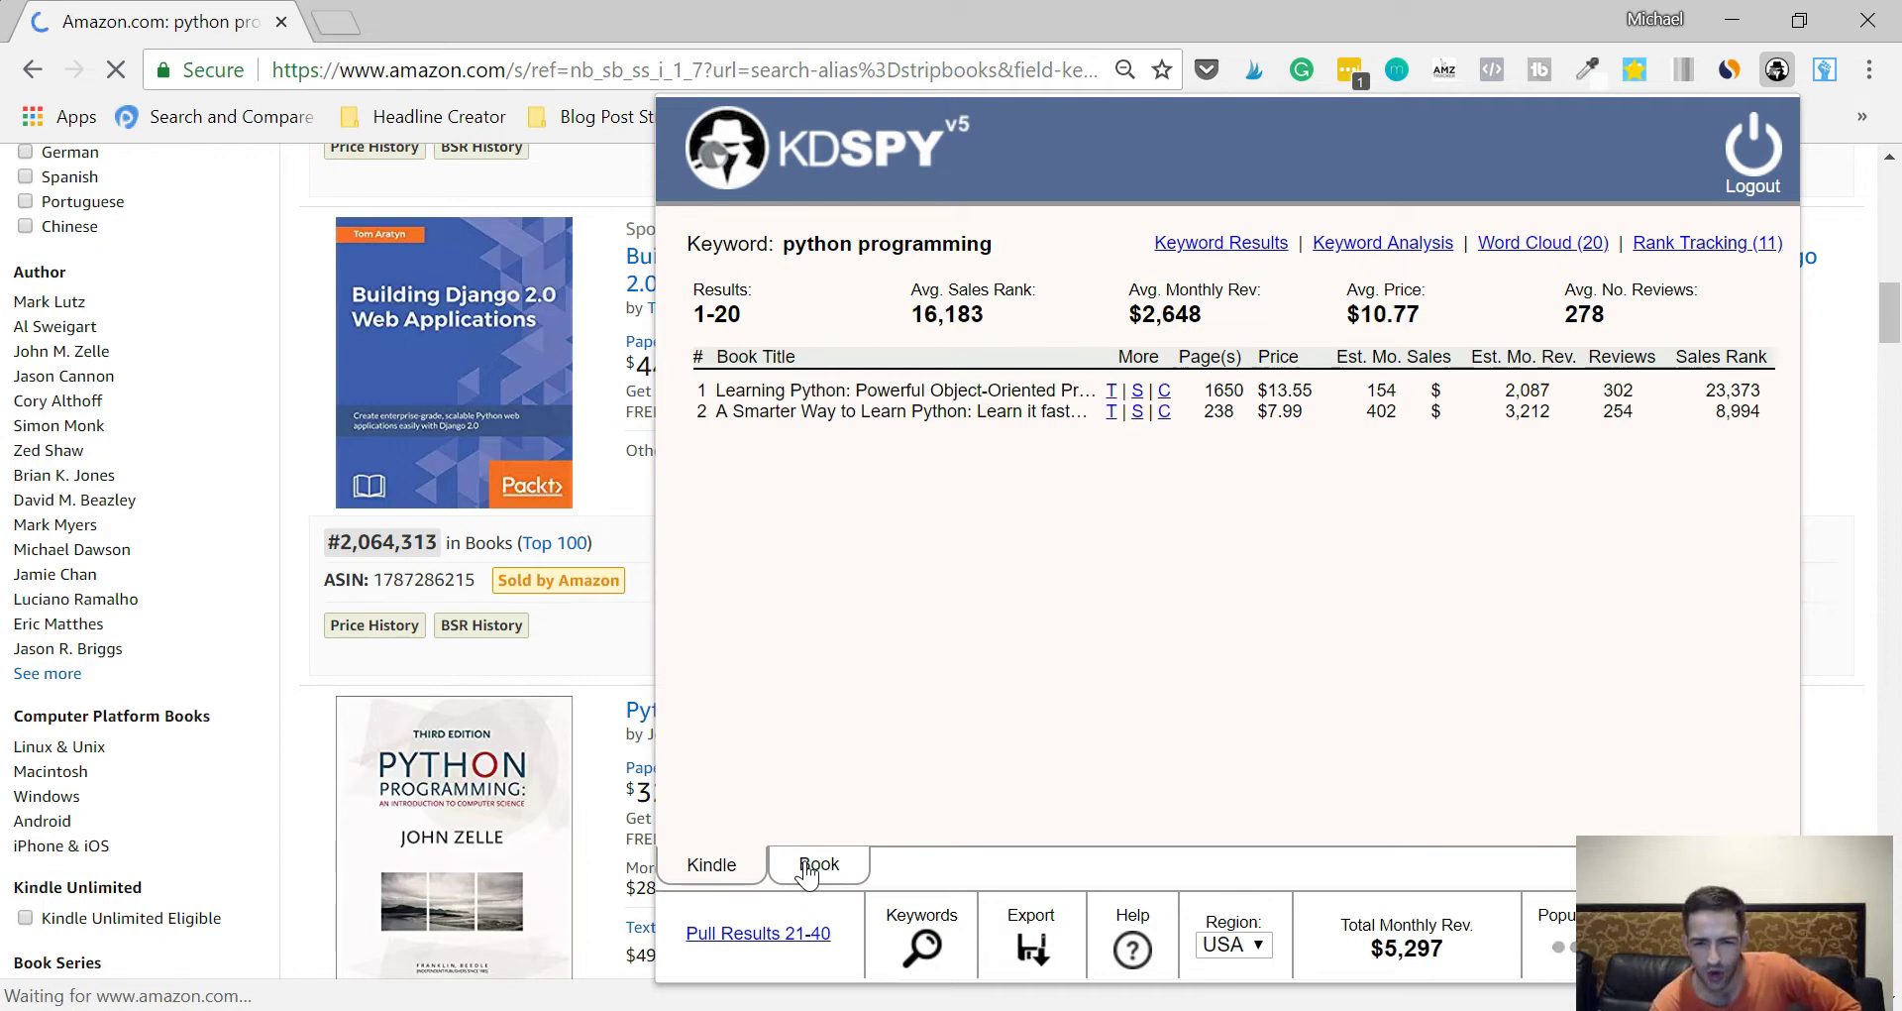
click(808, 870)
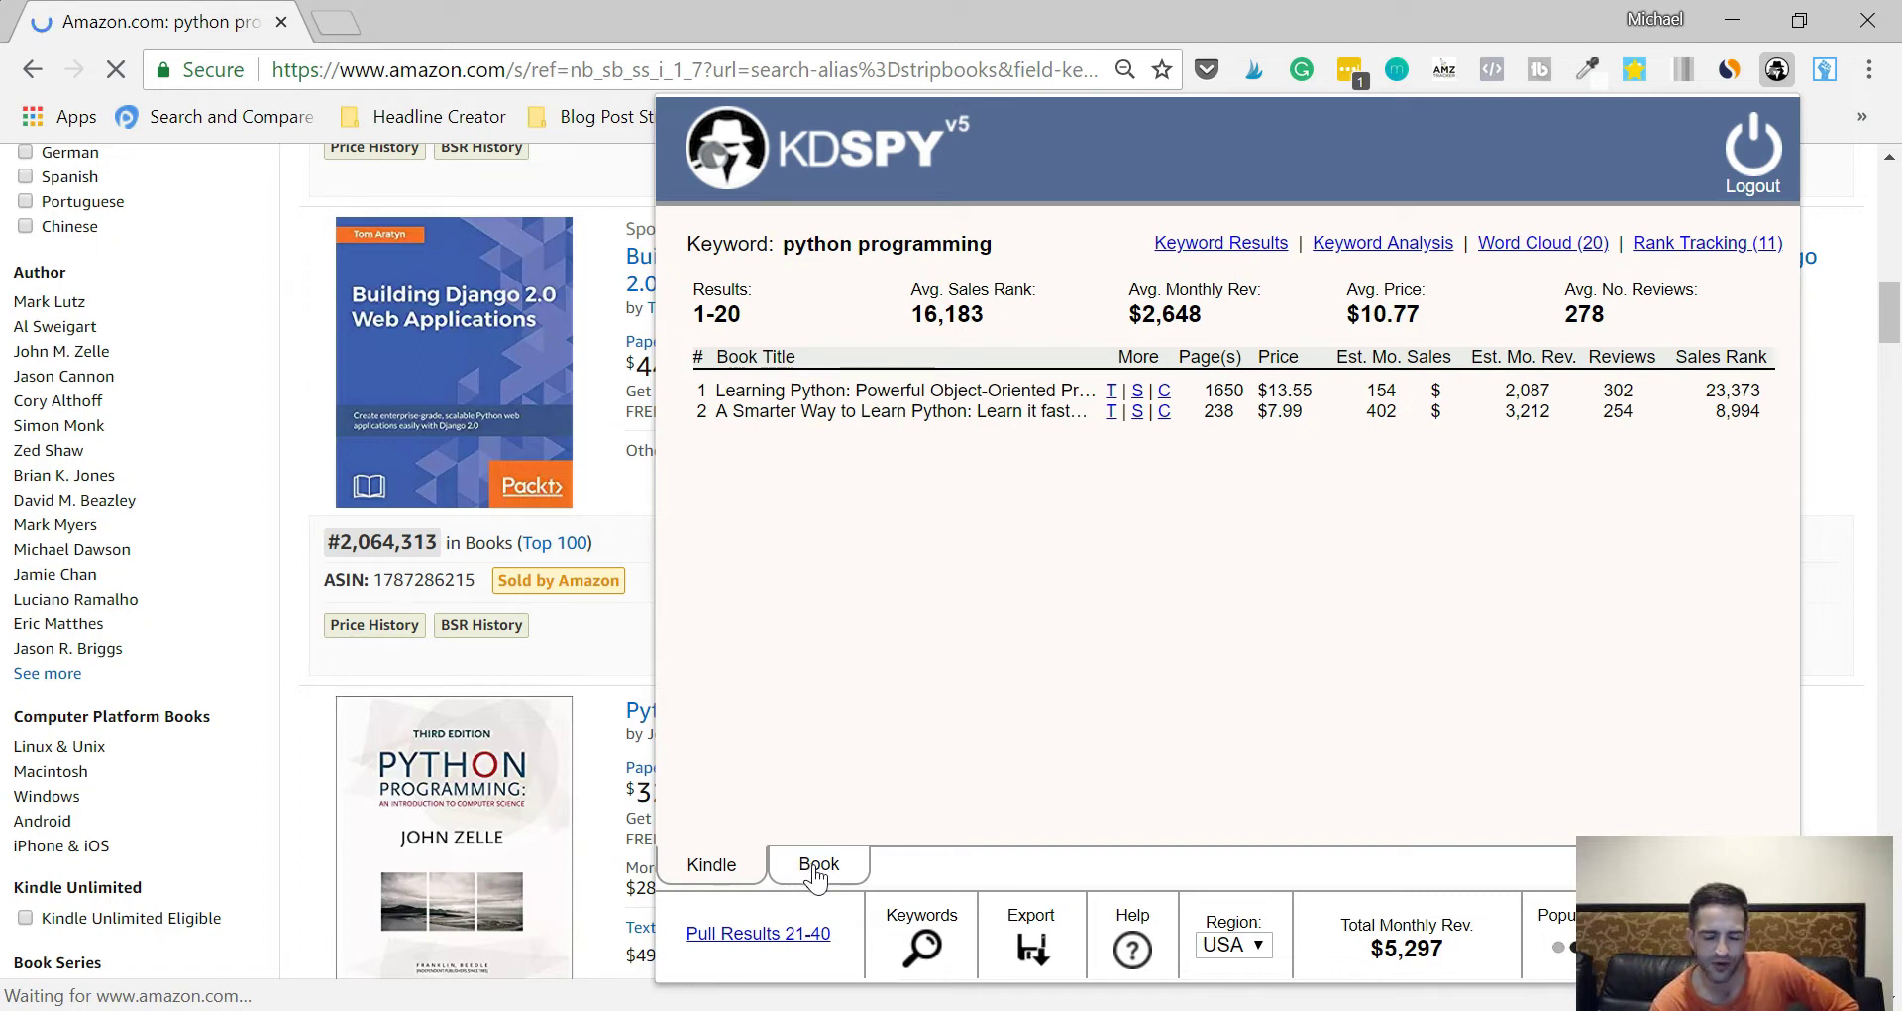
click(815, 877)
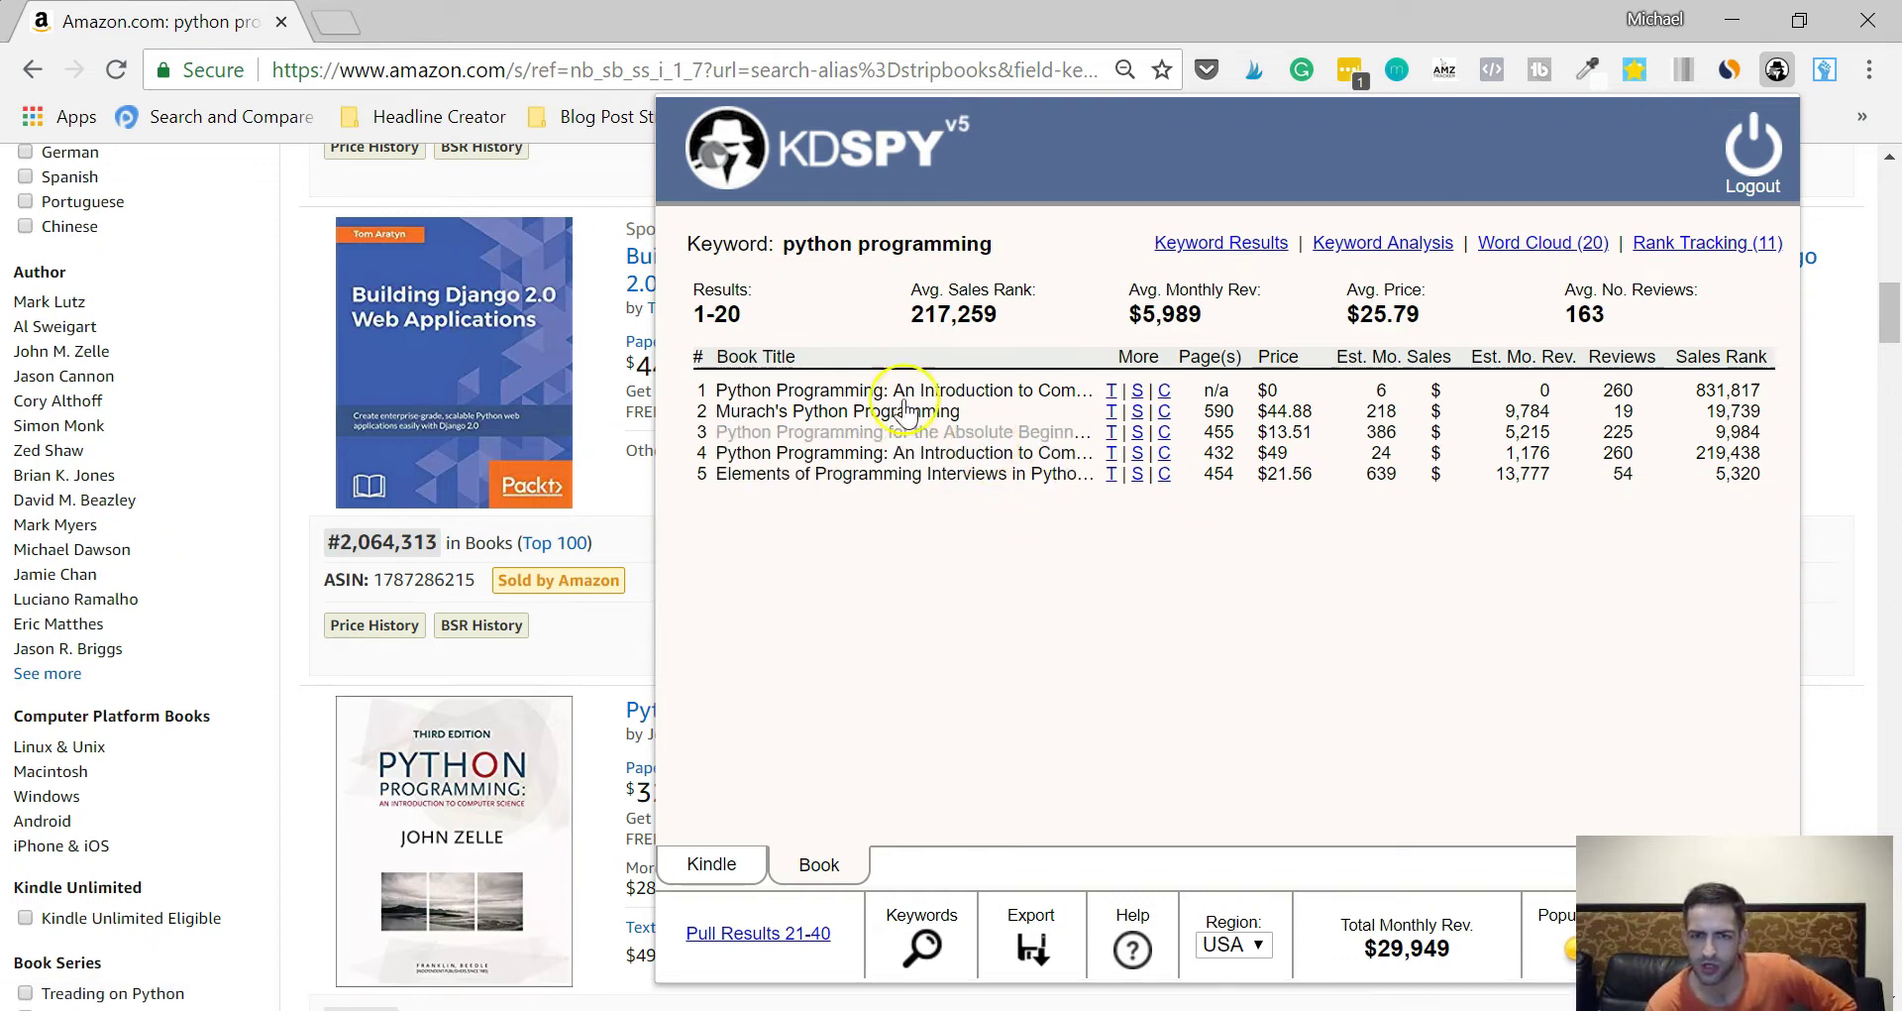
Compare the Kindle and Book format figures for the python programming keyword in KDSPY.
scroll(526, 480, up, 15)
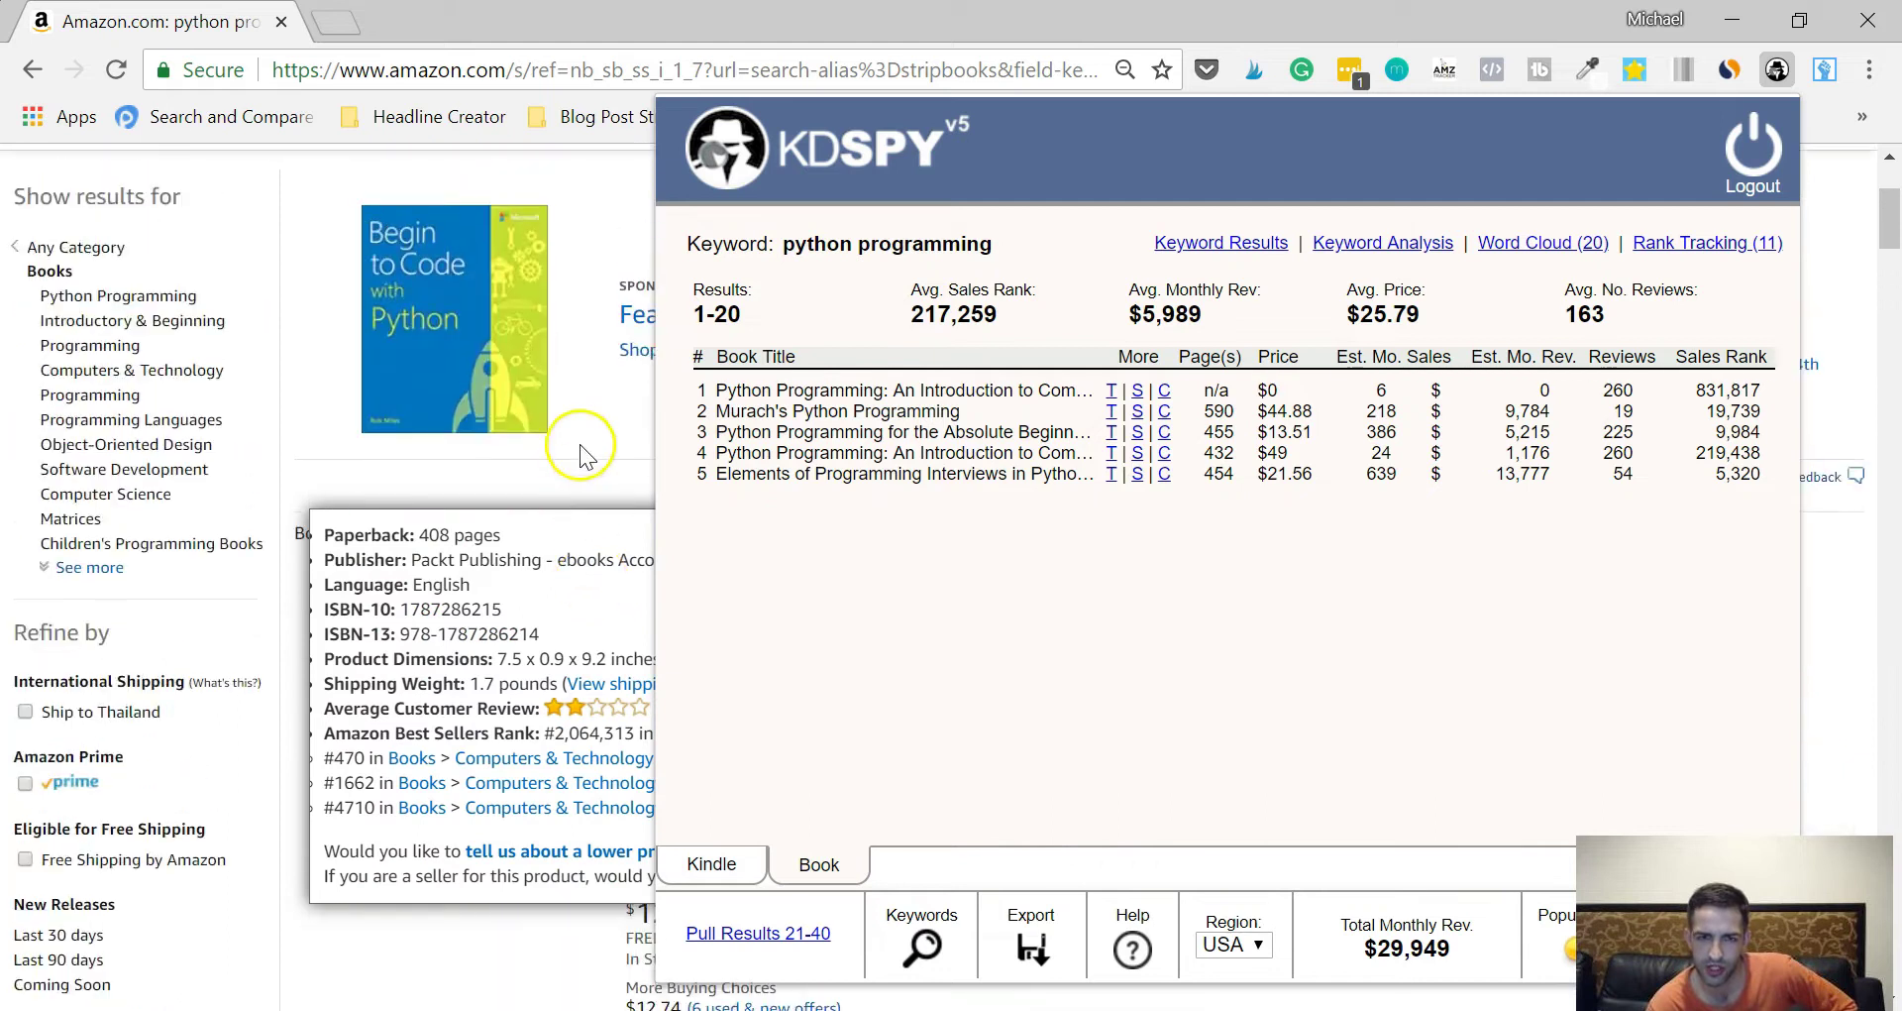
scroll(585, 733, down, 6)
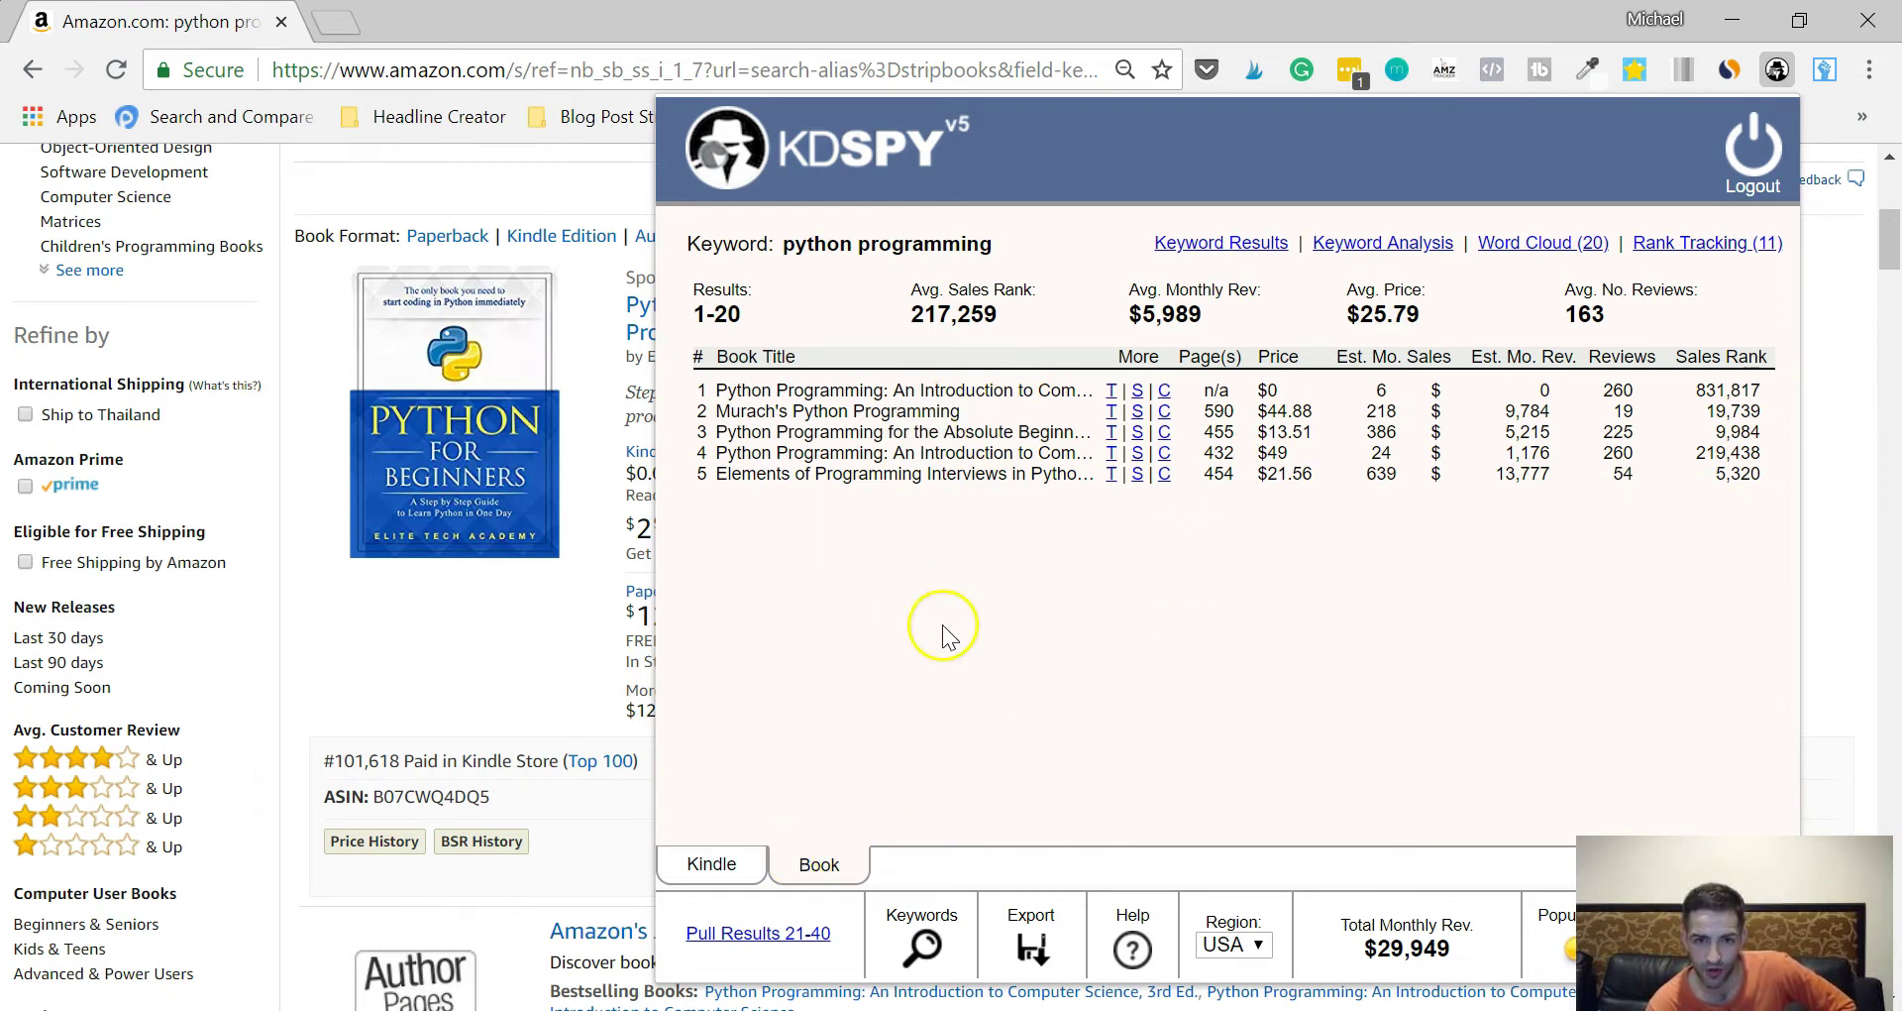
click(721, 844)
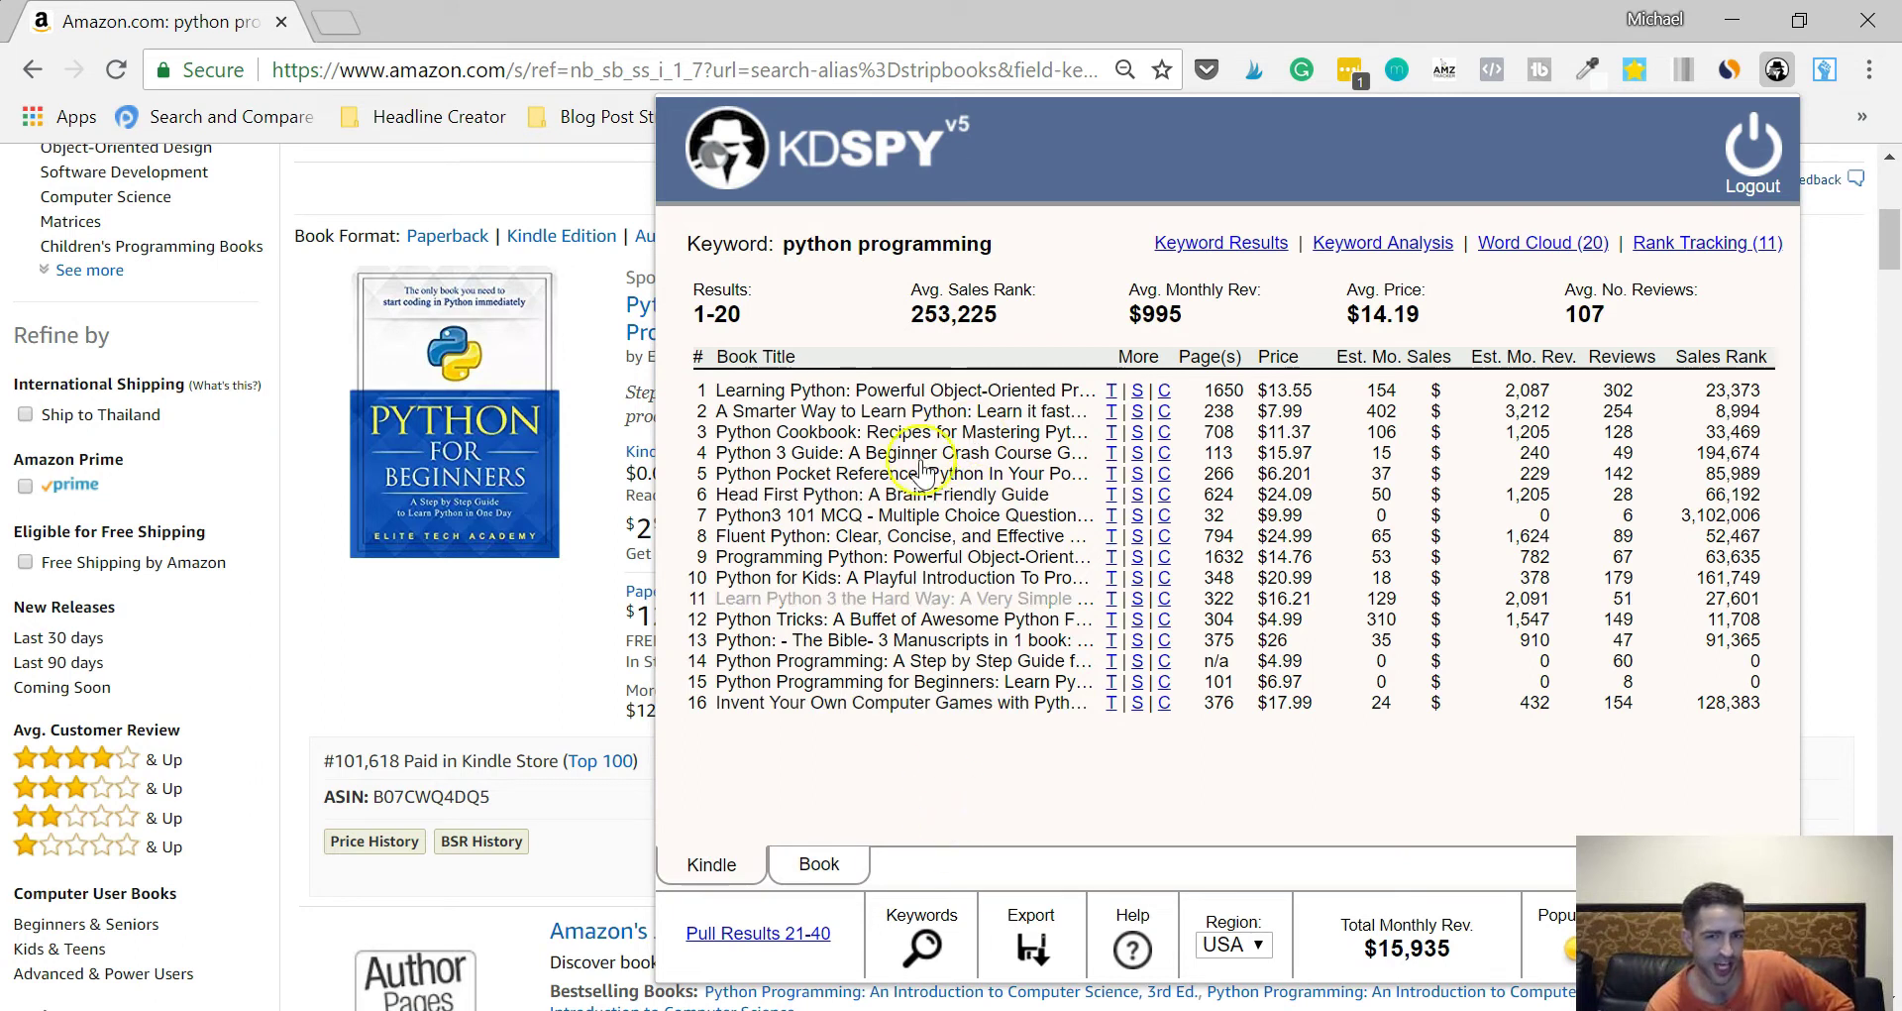
click(820, 866)
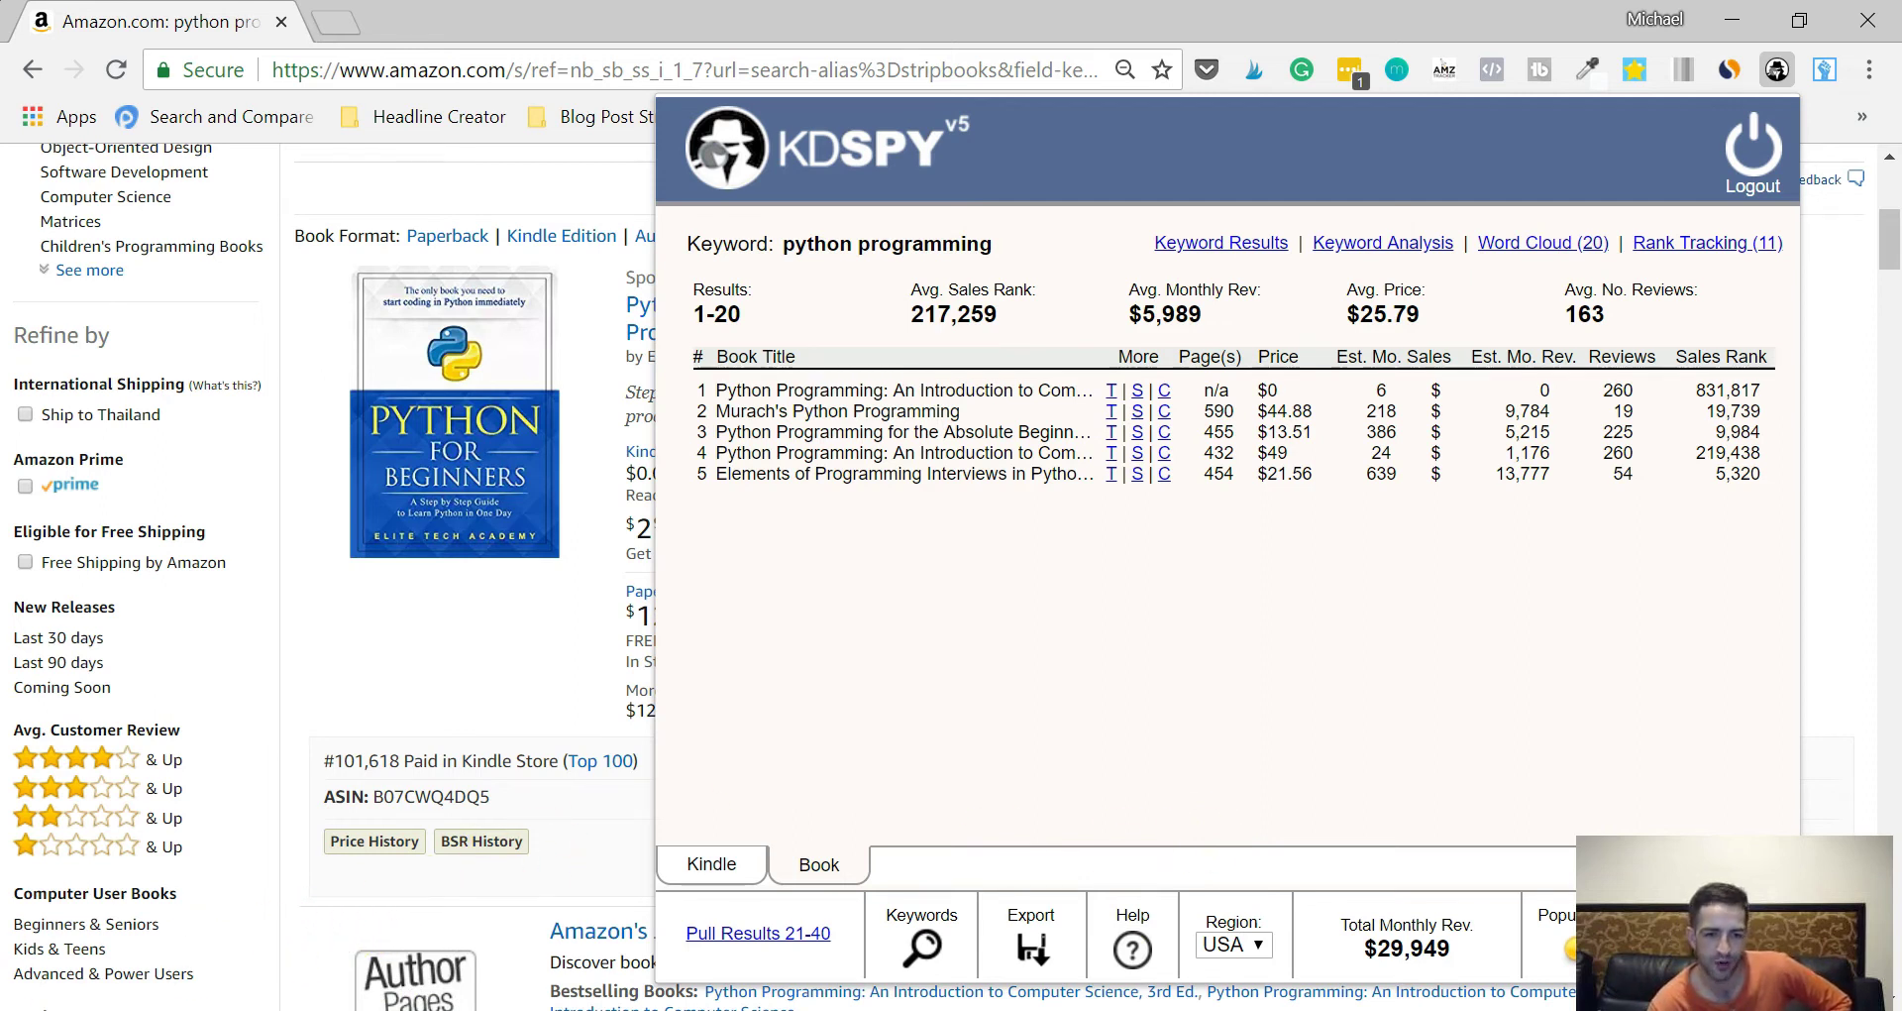
Open the author page for The Complete Keto Diet Cookbook for Beginners and display its Paperback figures in KDSPY.
click(747, 575)
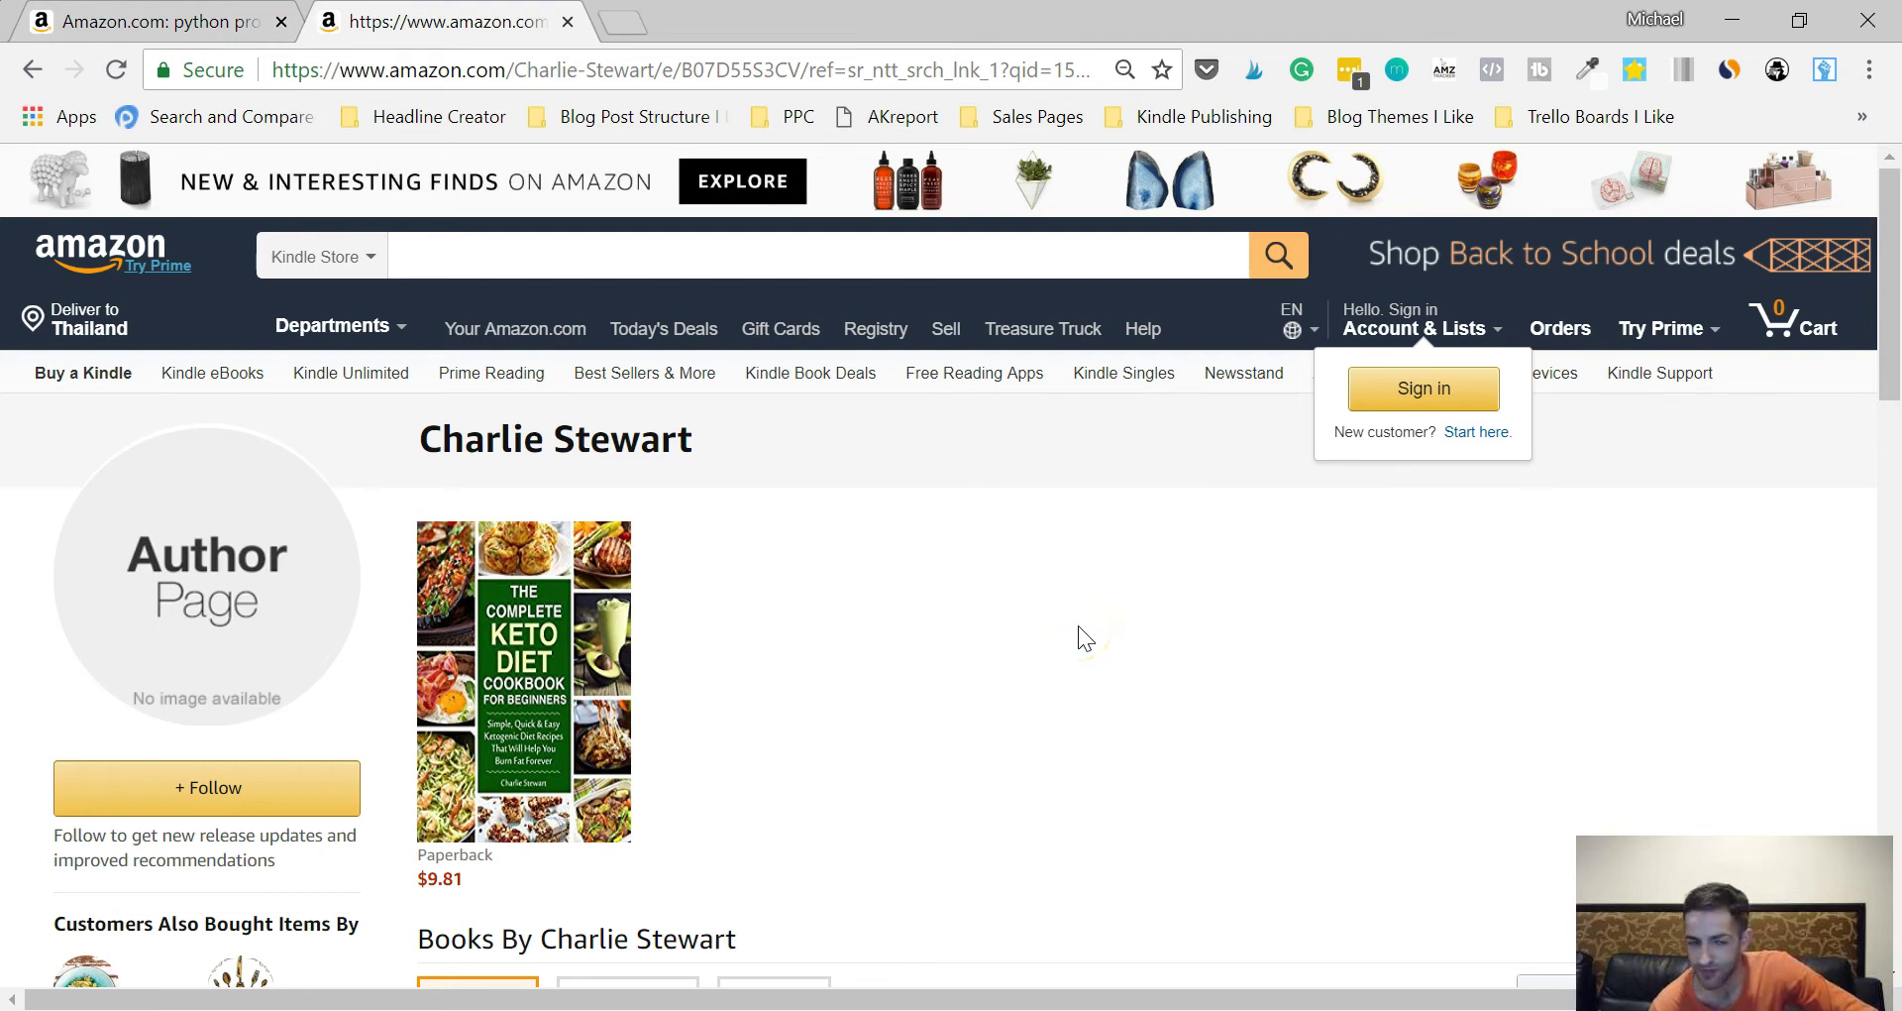
scroll(644, 555, down, 1)
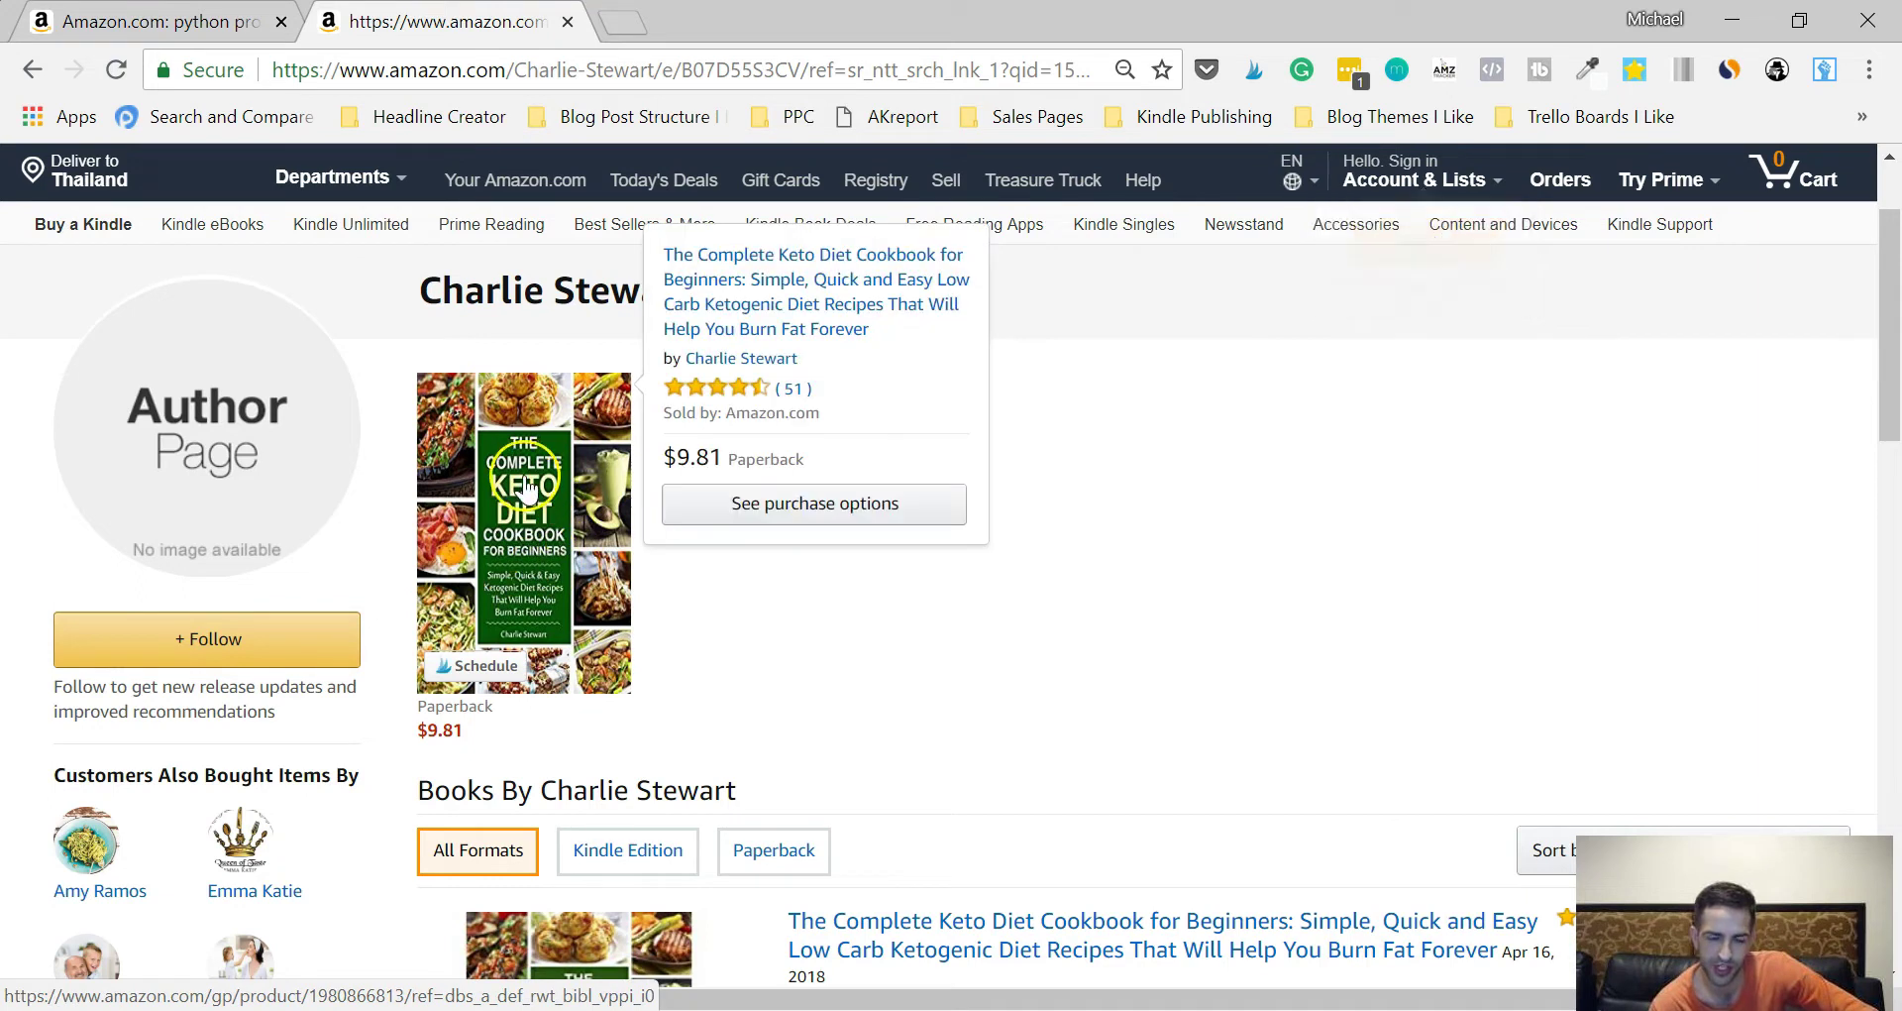
mouse_move(521, 491)
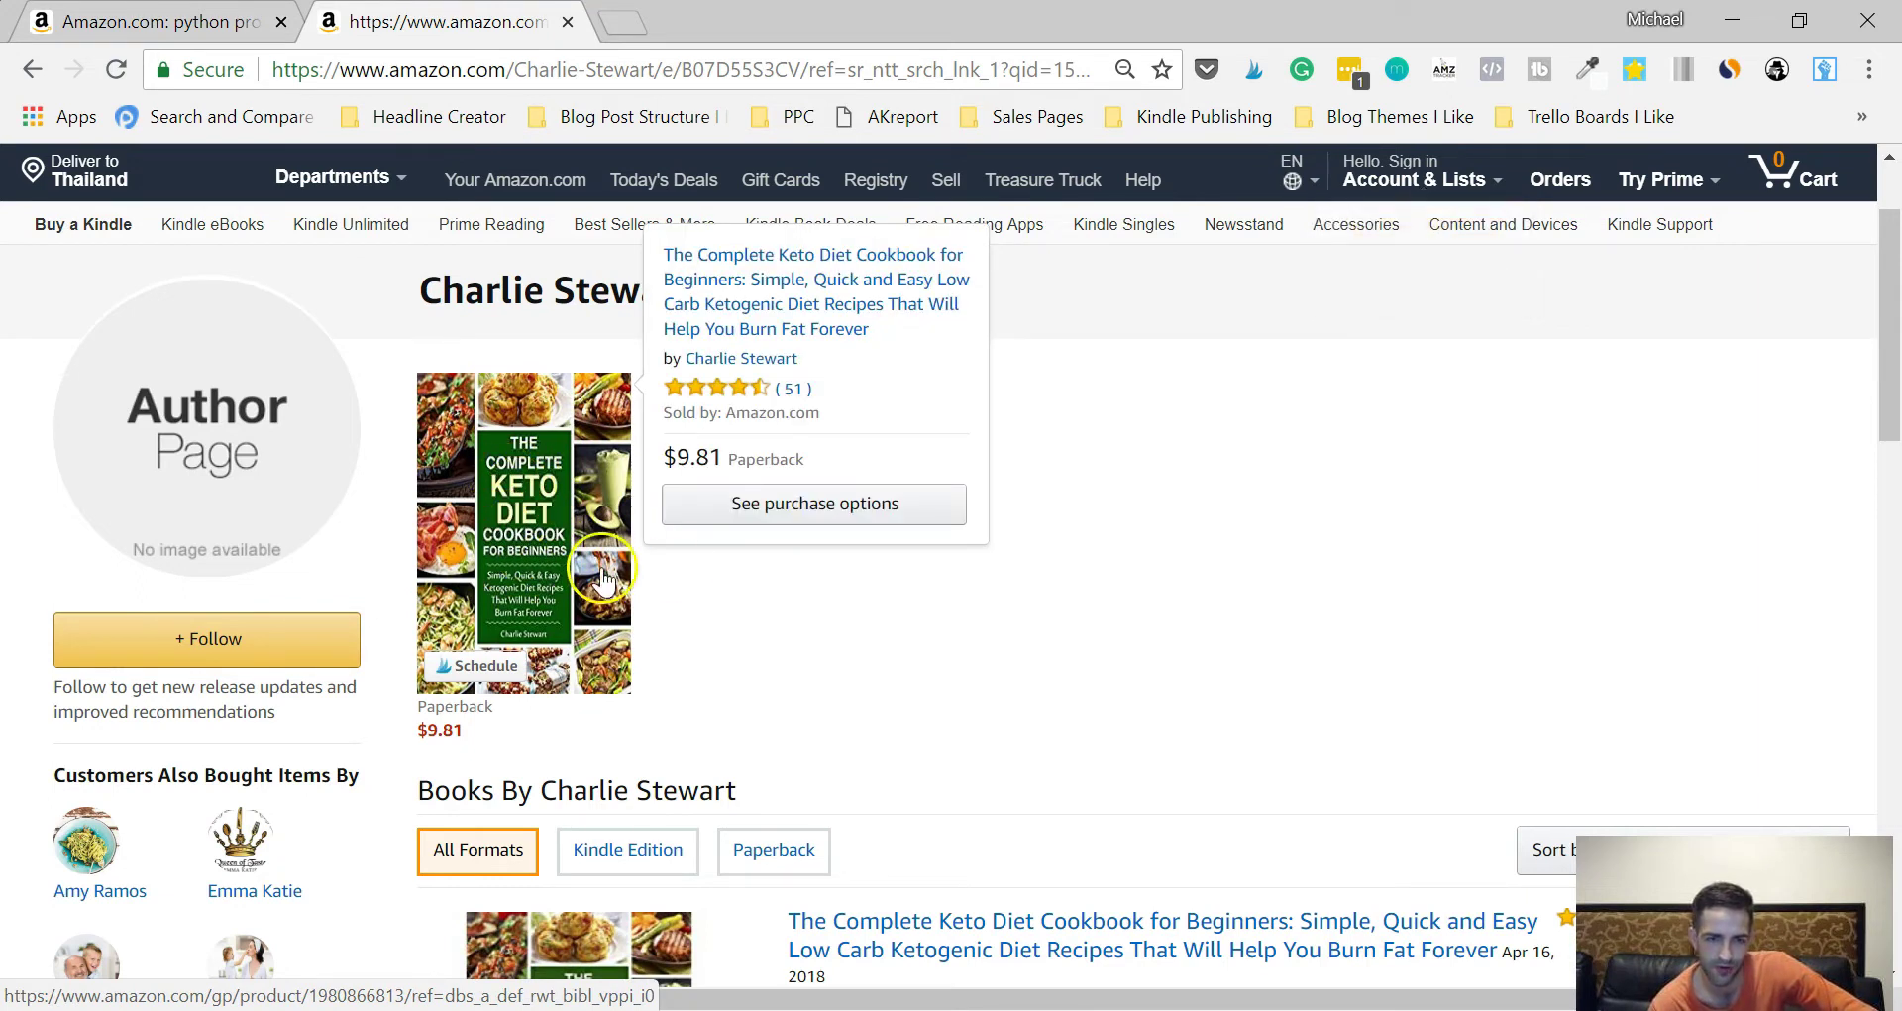
click(1777, 70)
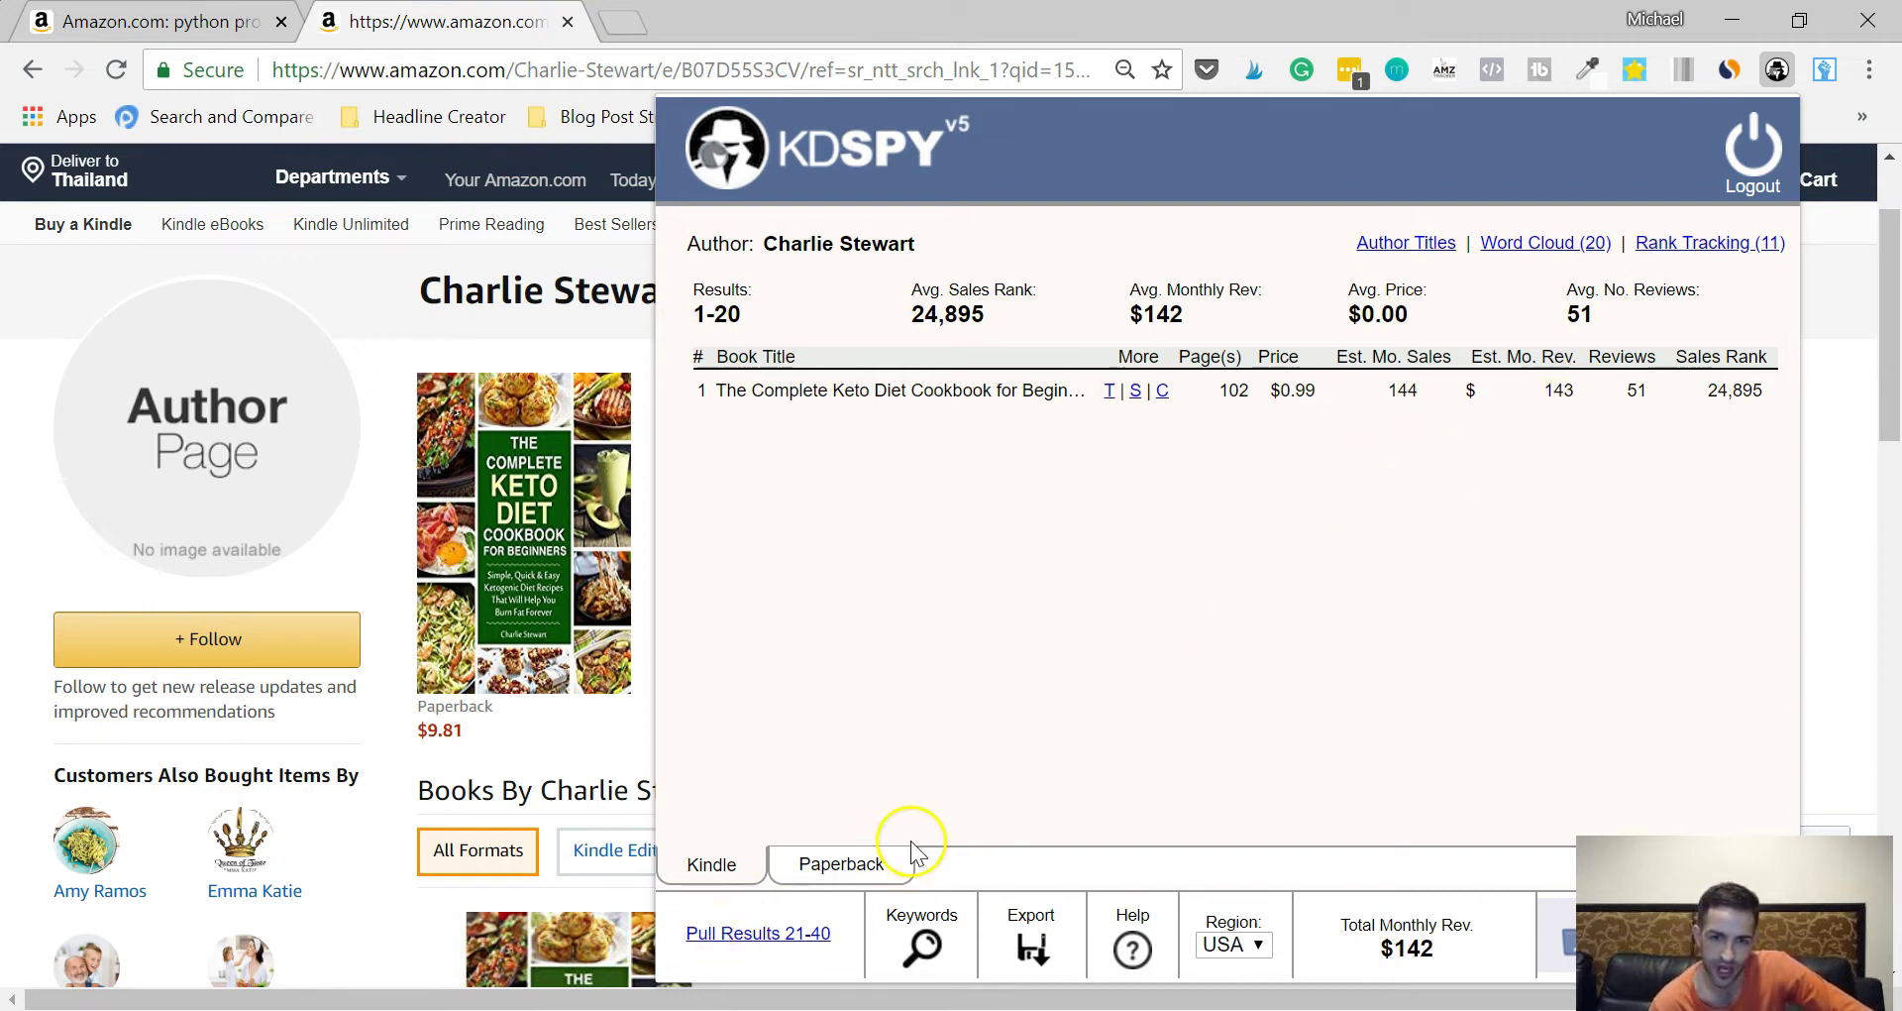
click(844, 868)
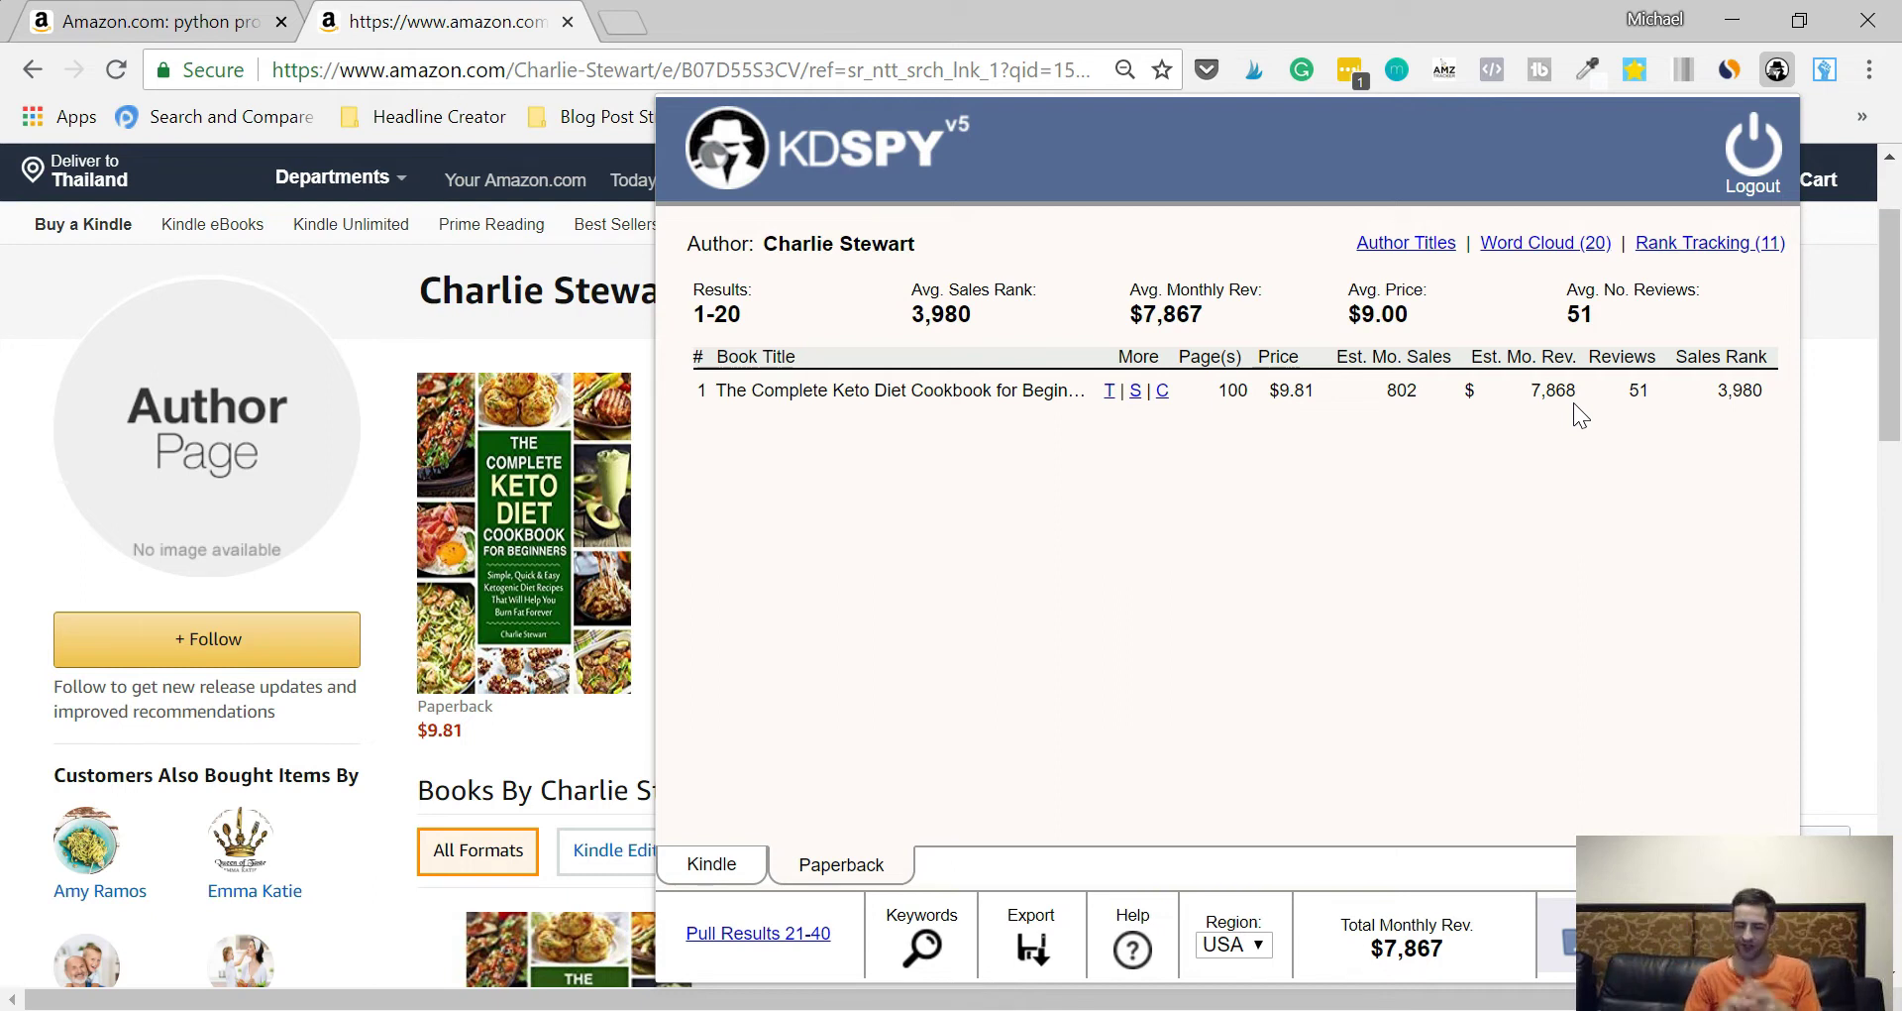
Close the KDSPY analysis and review the formats and prices of the keto cookbook listed on the author page.
click(456, 808)
scroll(921, 714, down, 8)
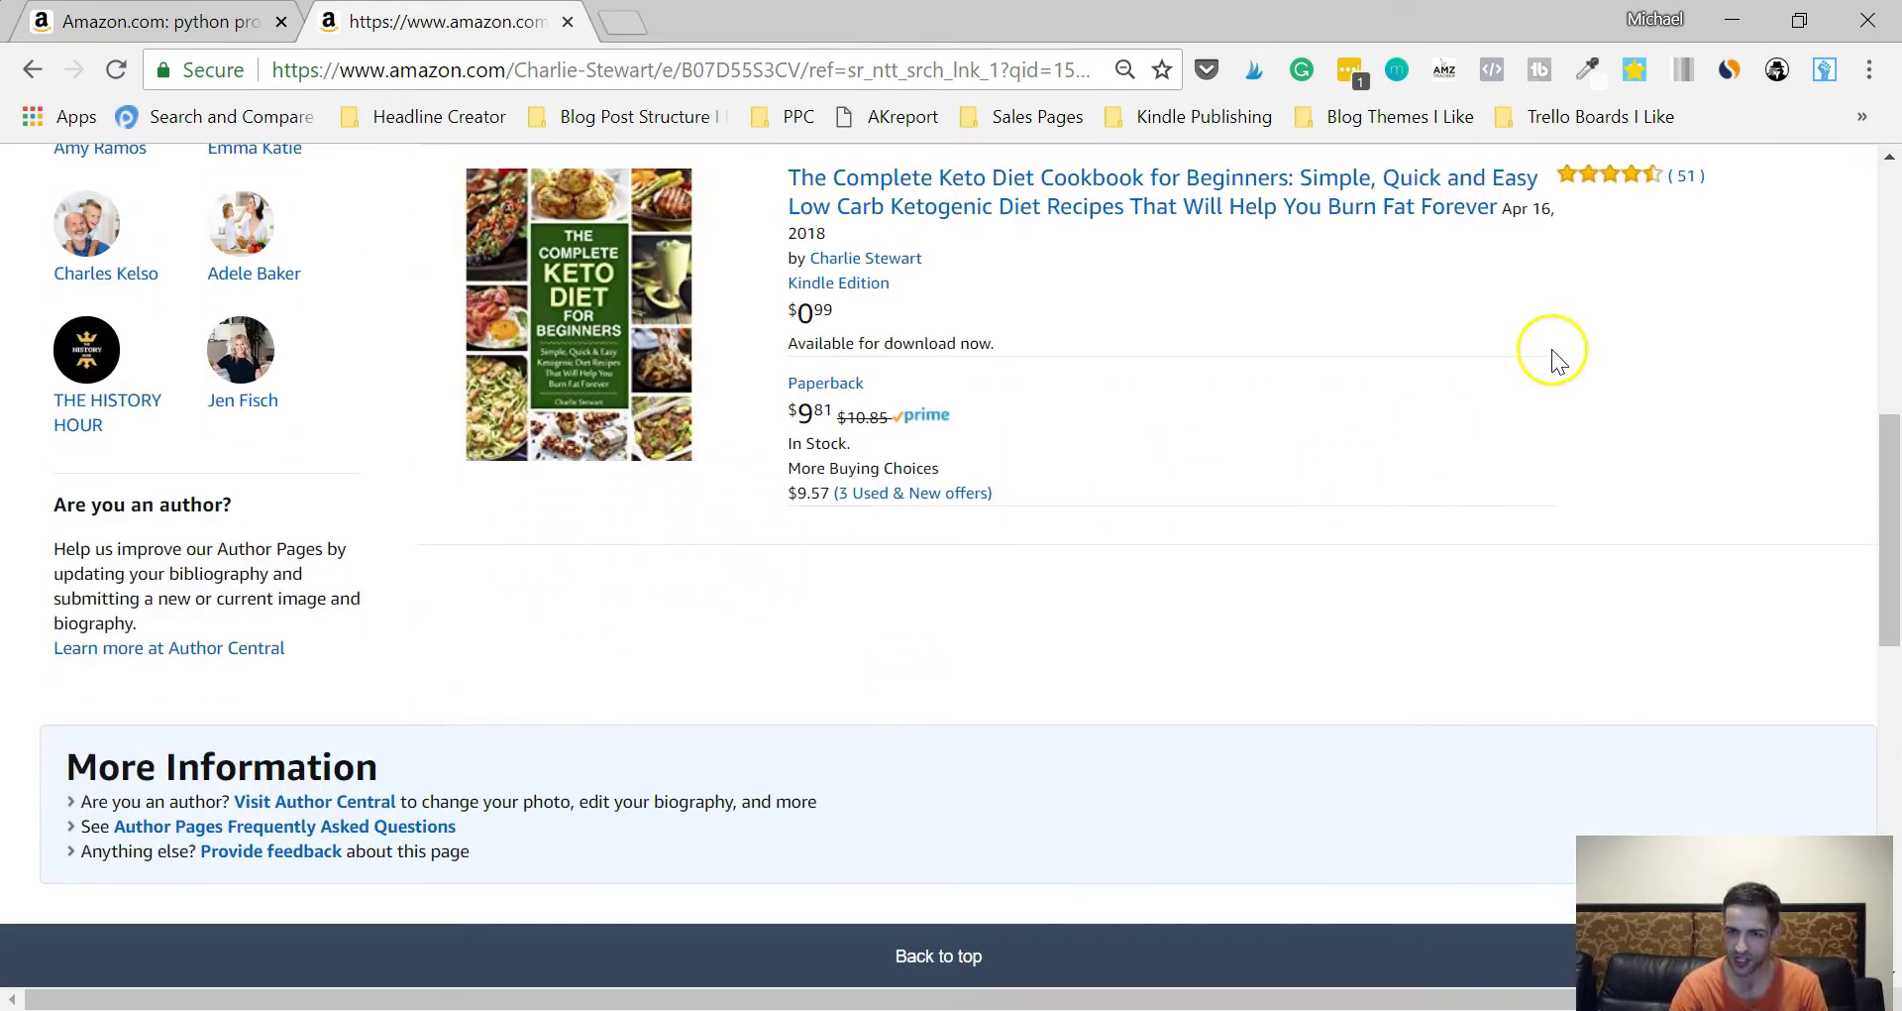
scroll(1565, 248, up, 2)
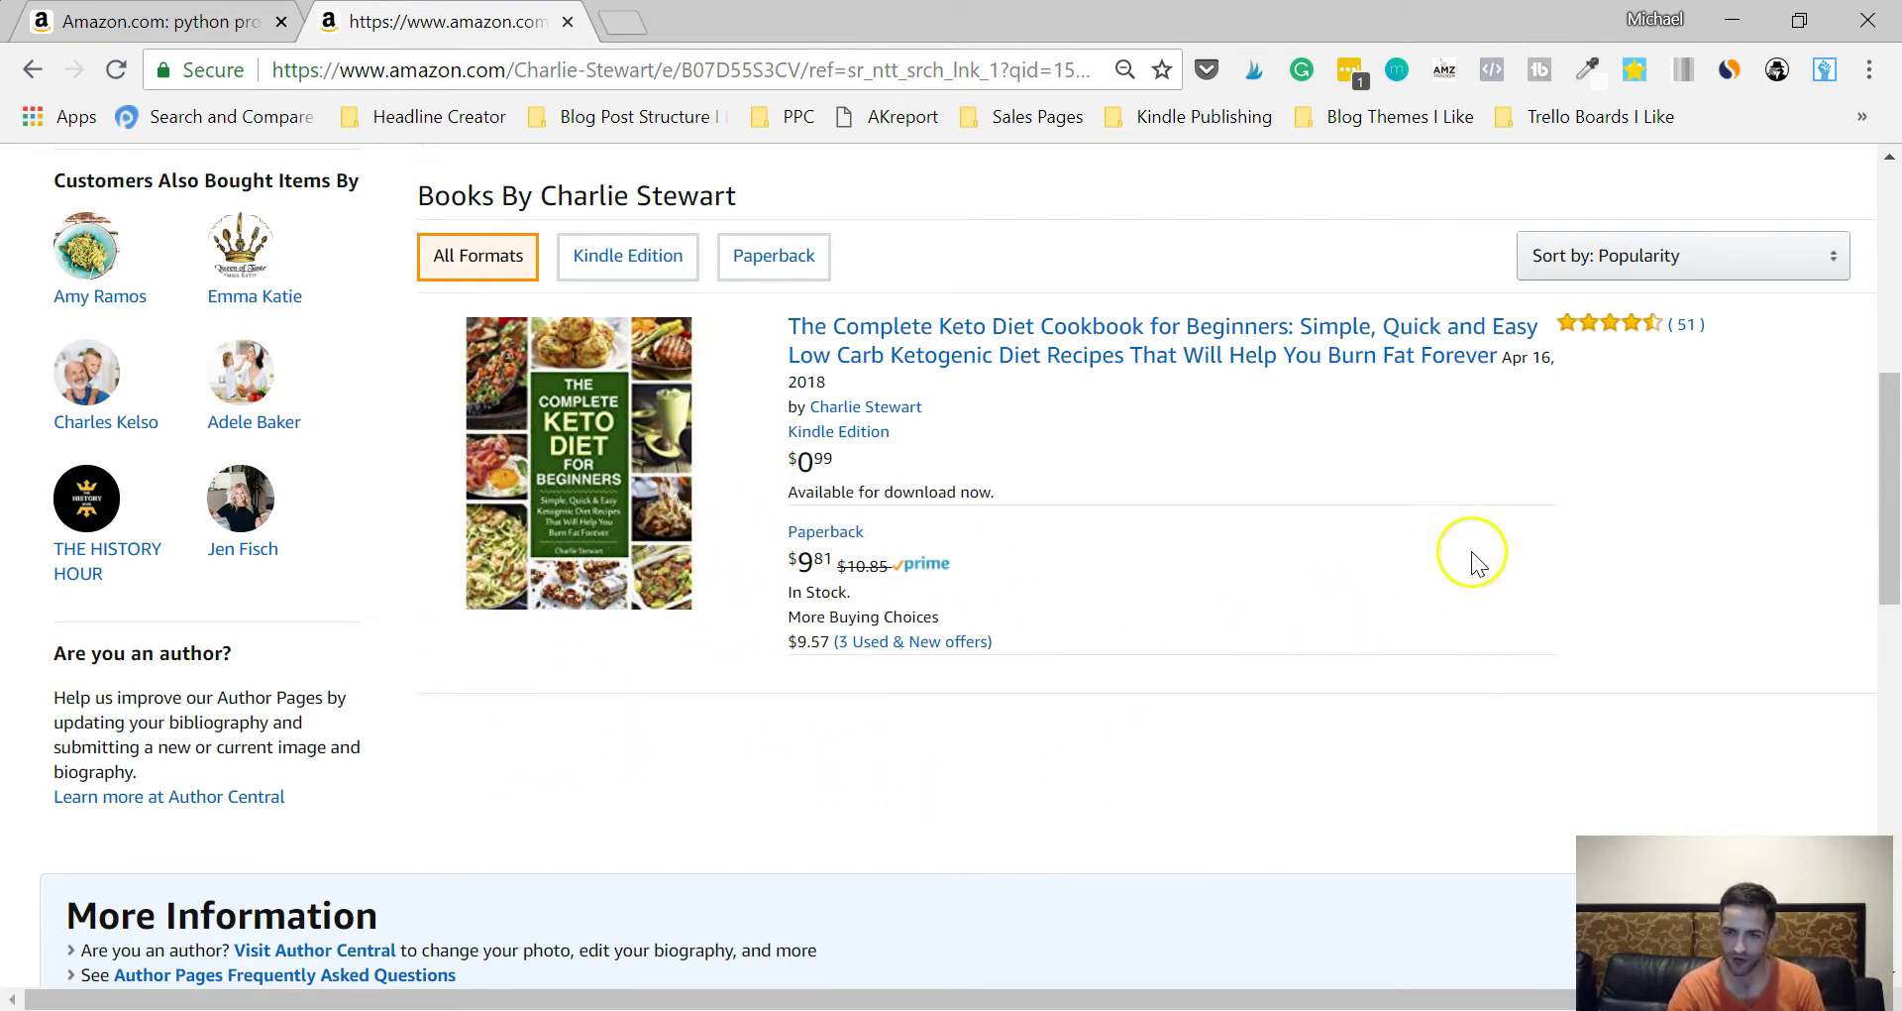
scroll(1719, 146, up, 4)
scroll(713, 626, up, 3)
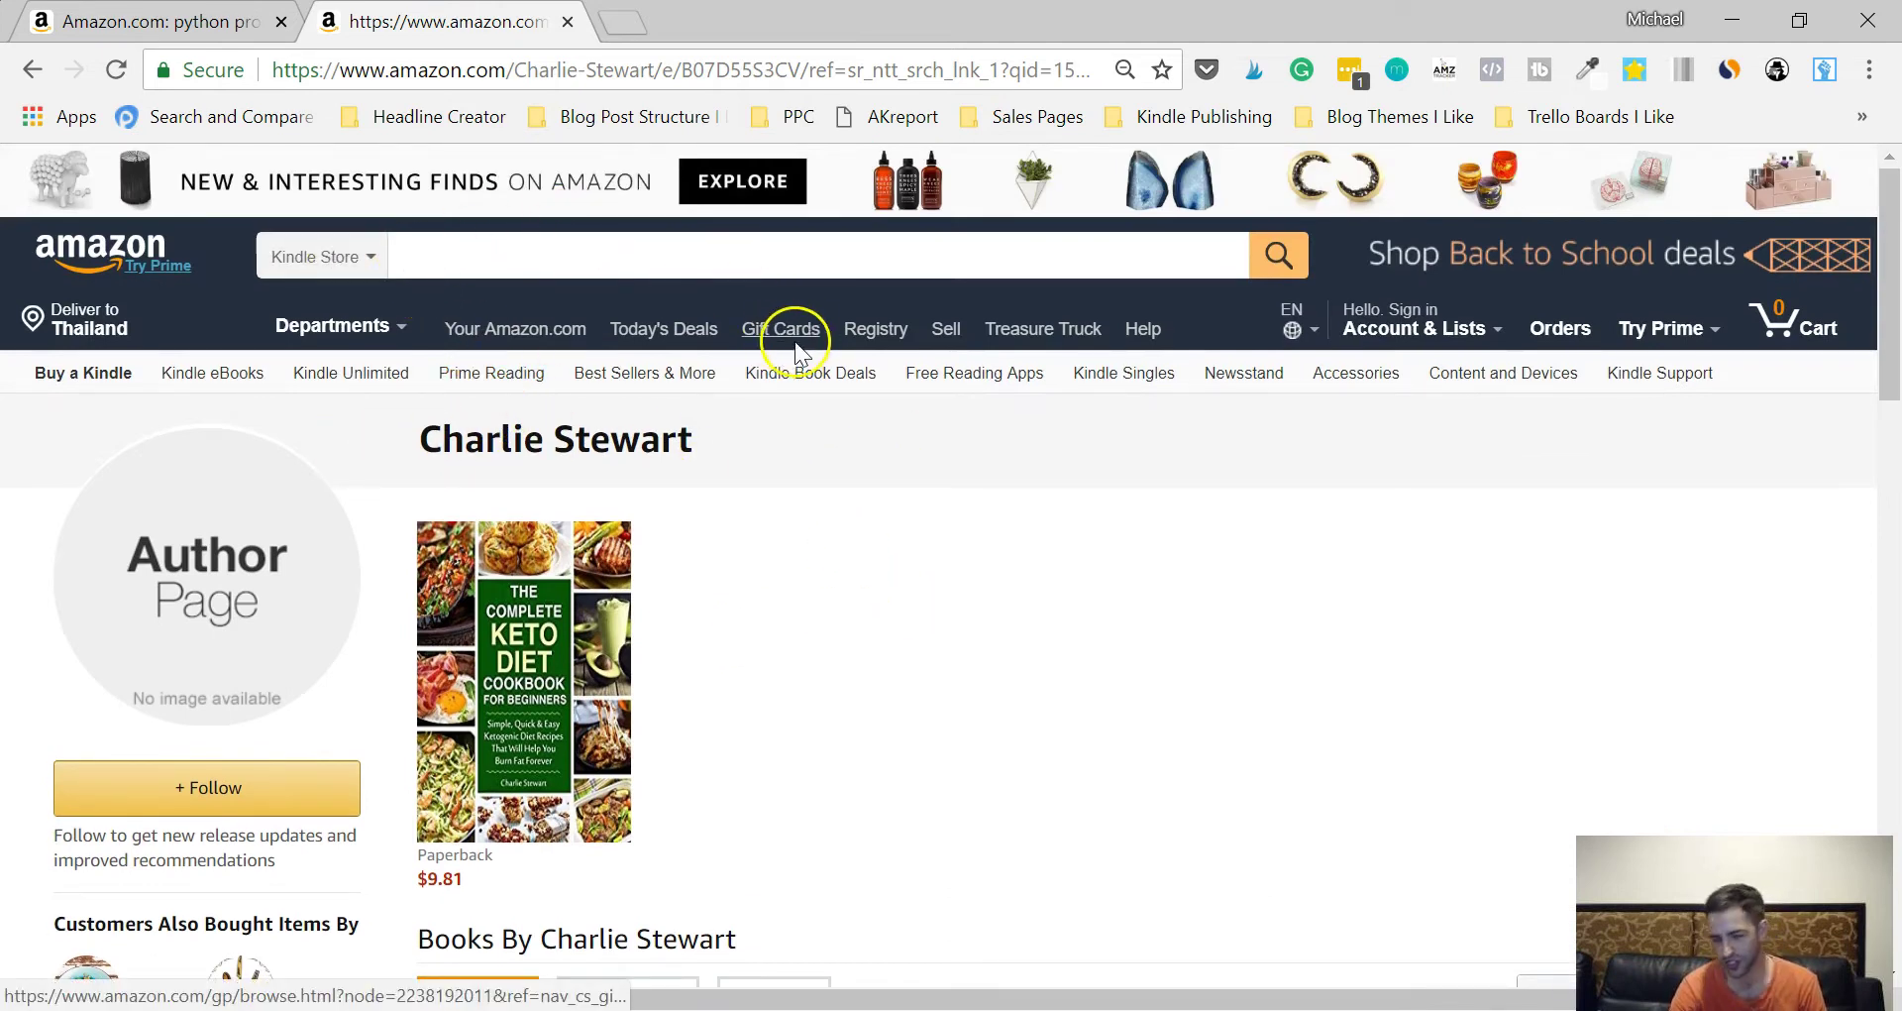
Reopen KDSPY on the author page and compare the keto cookbook's Paperback and Kindle figures.
click(1778, 69)
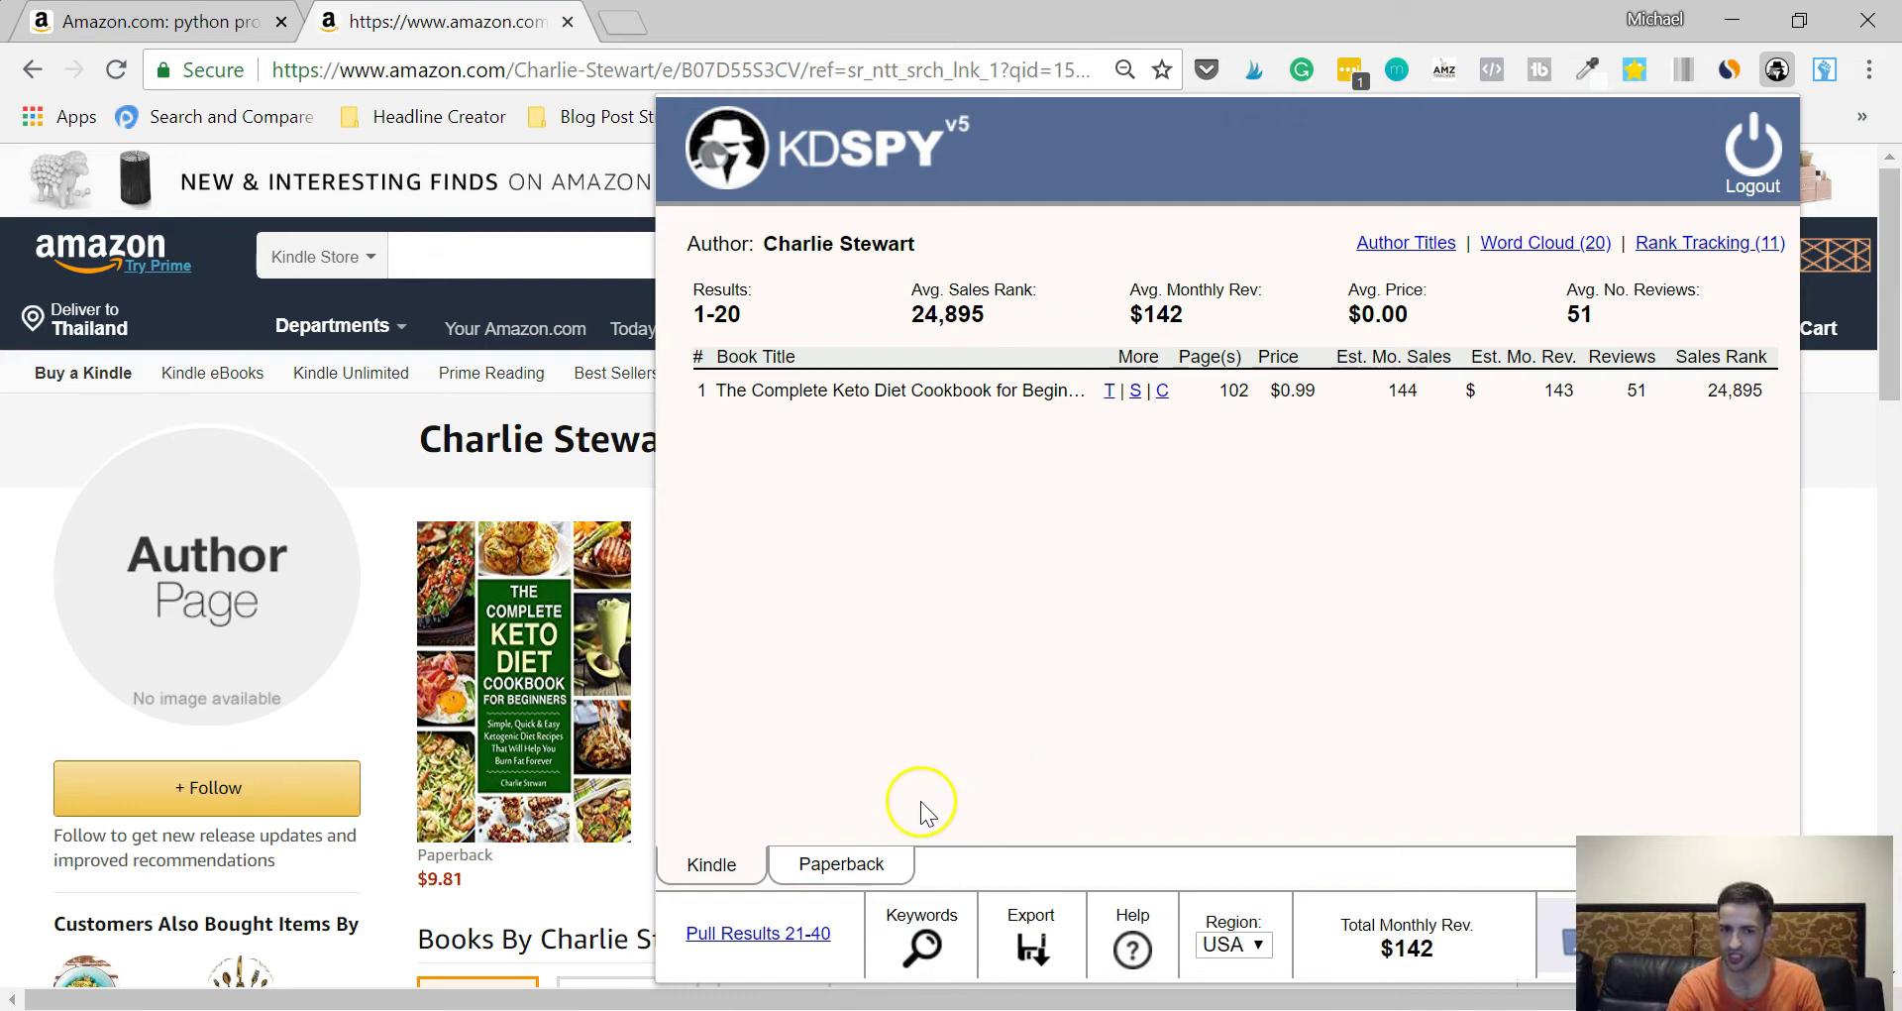
click(830, 864)
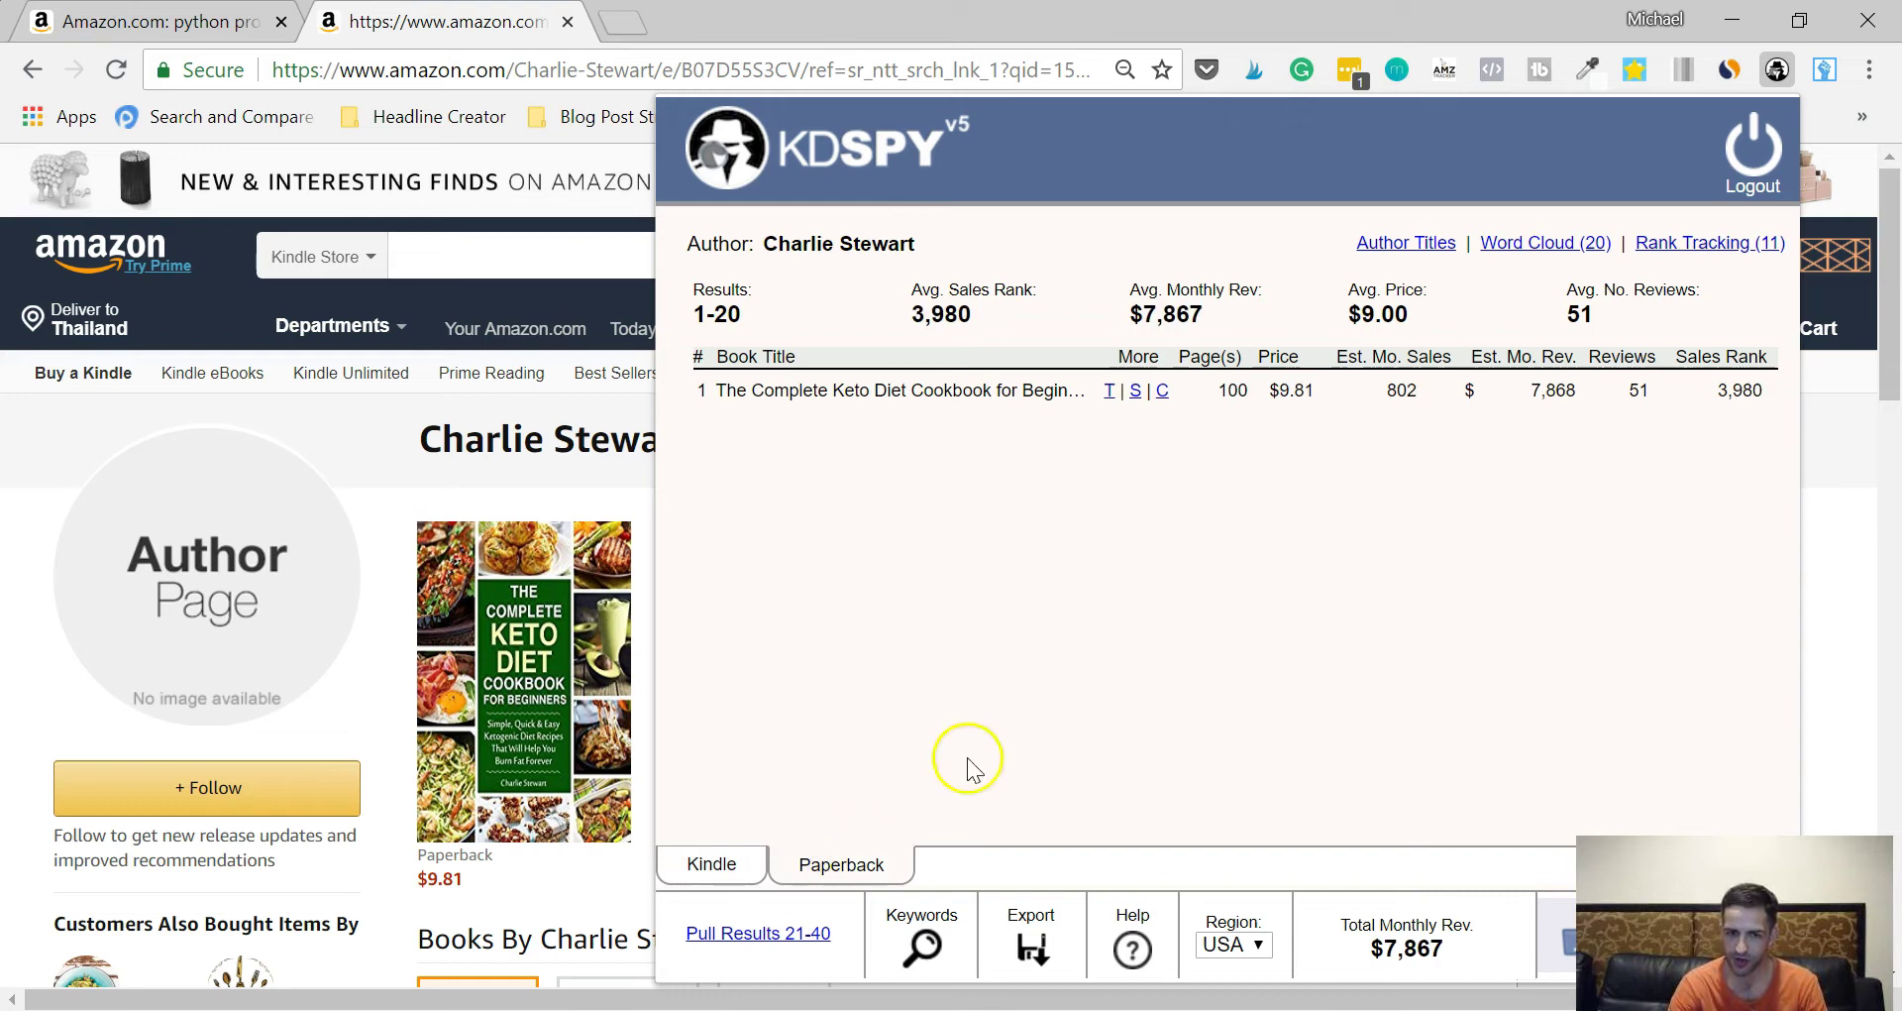
click(726, 879)
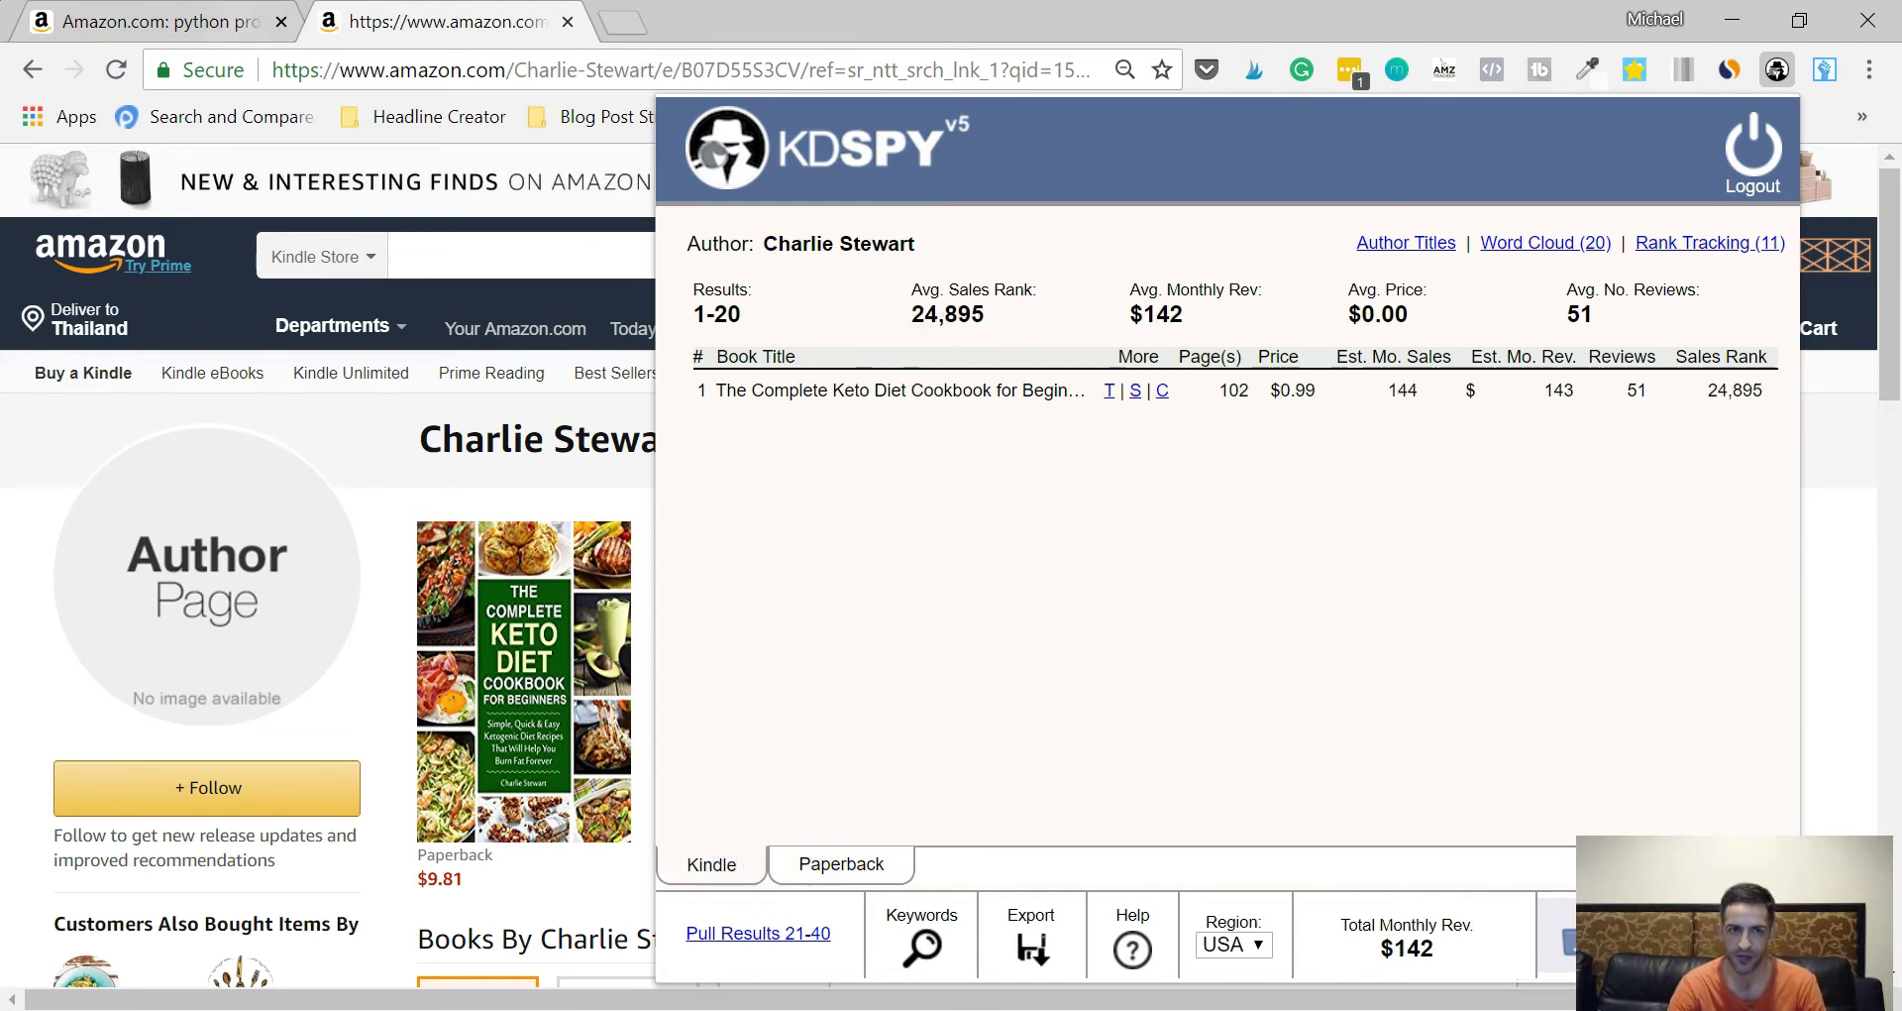
Return to the python programming results and display their Book format figures in KDSPY.
key(Escape)
key(ctrl+shift+Tab)
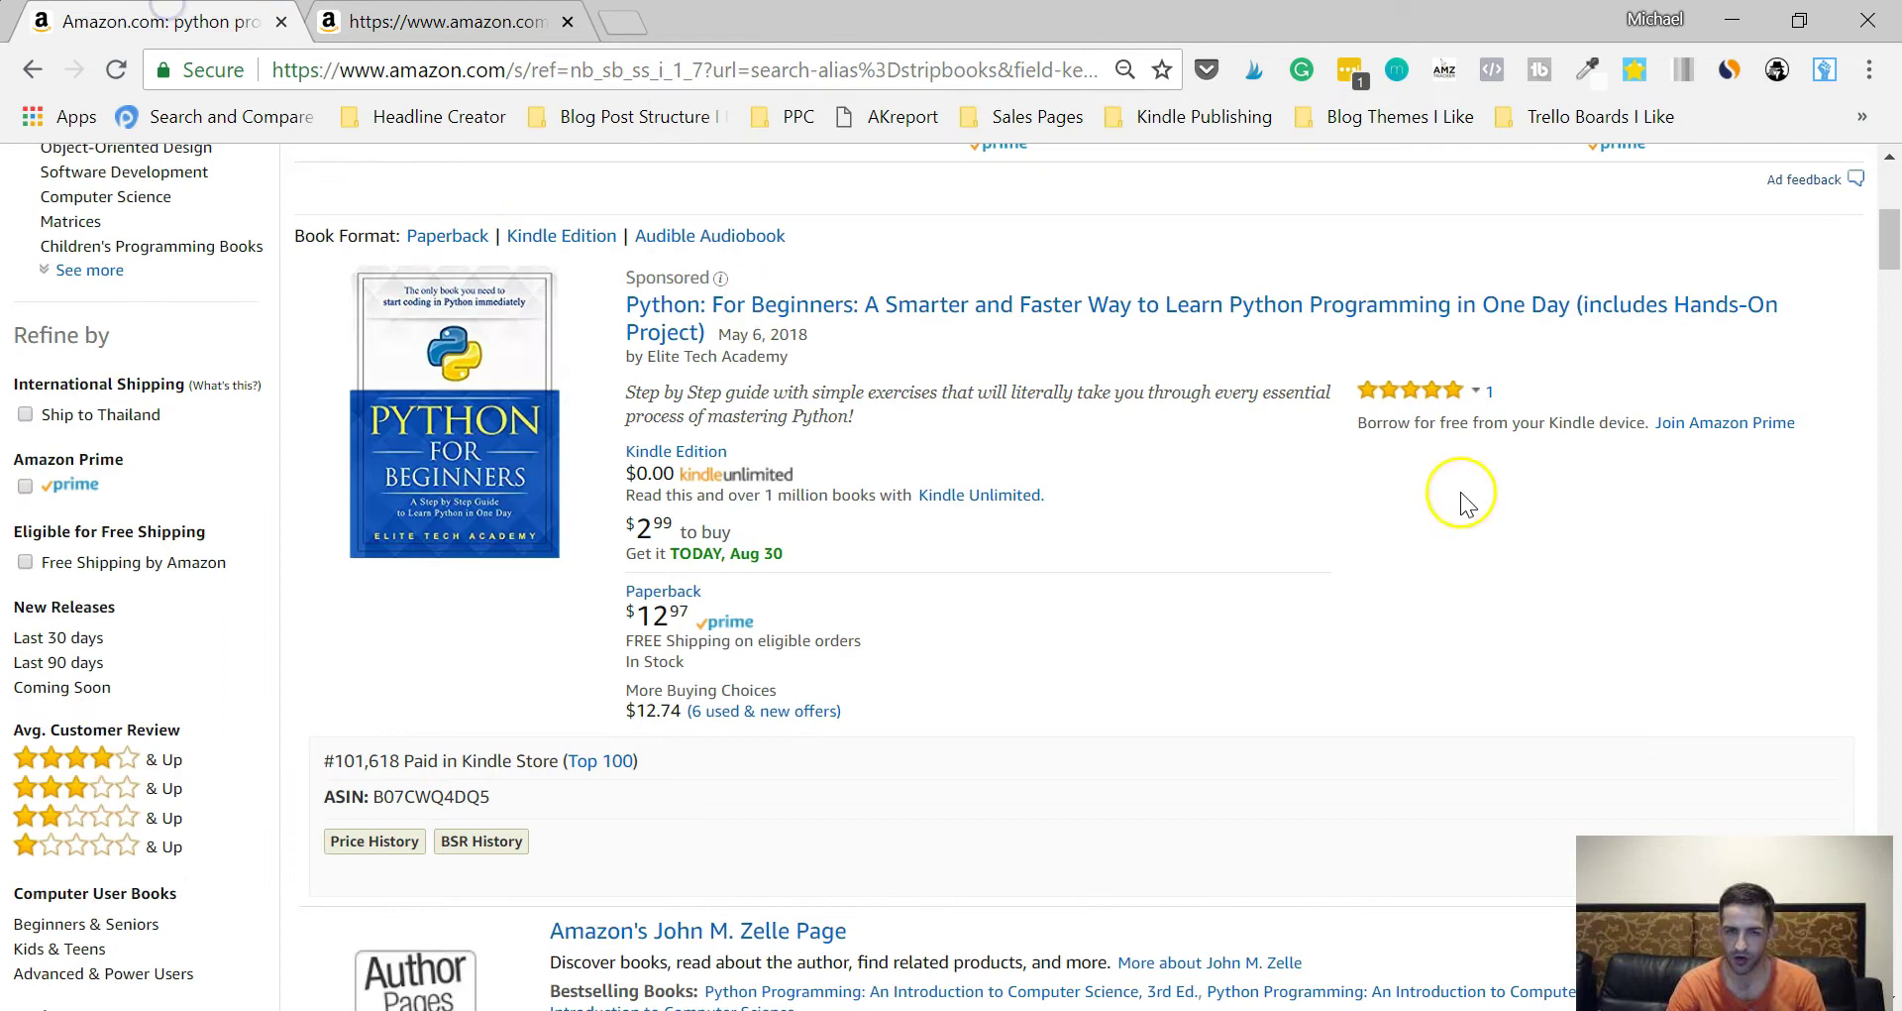
click(1775, 69)
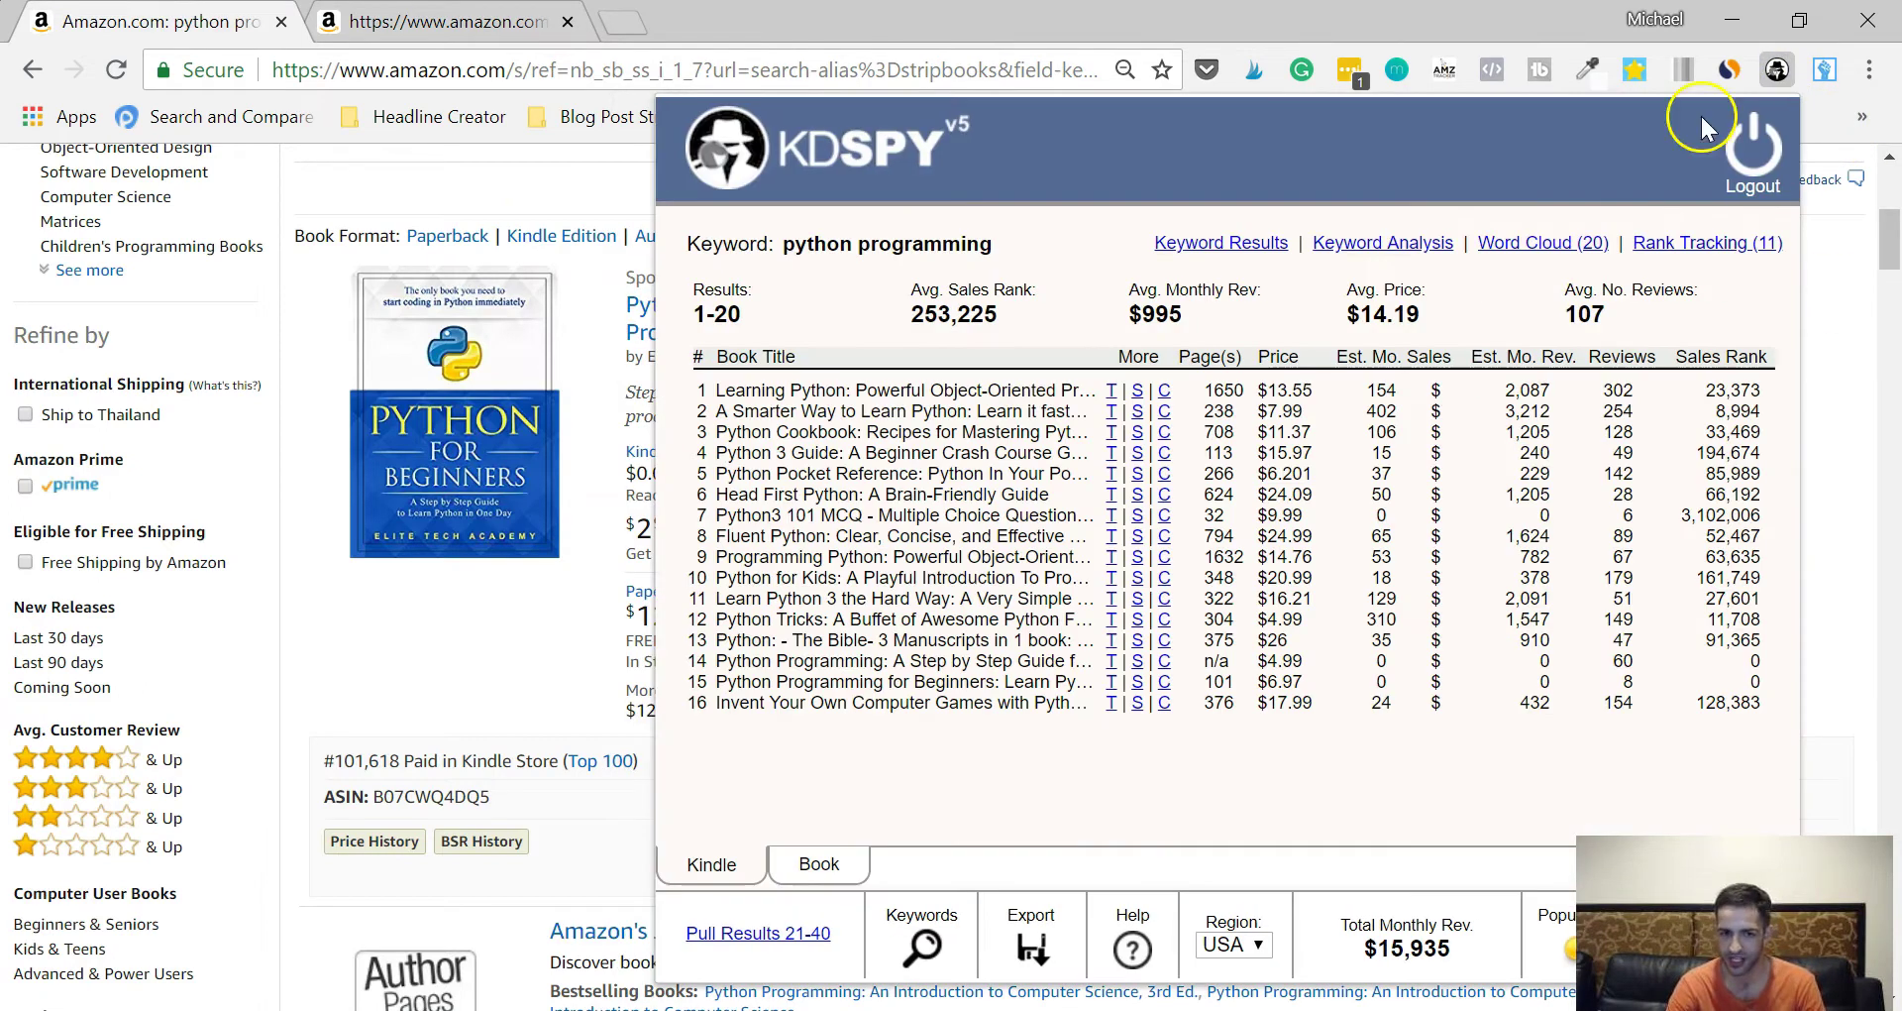
click(828, 864)
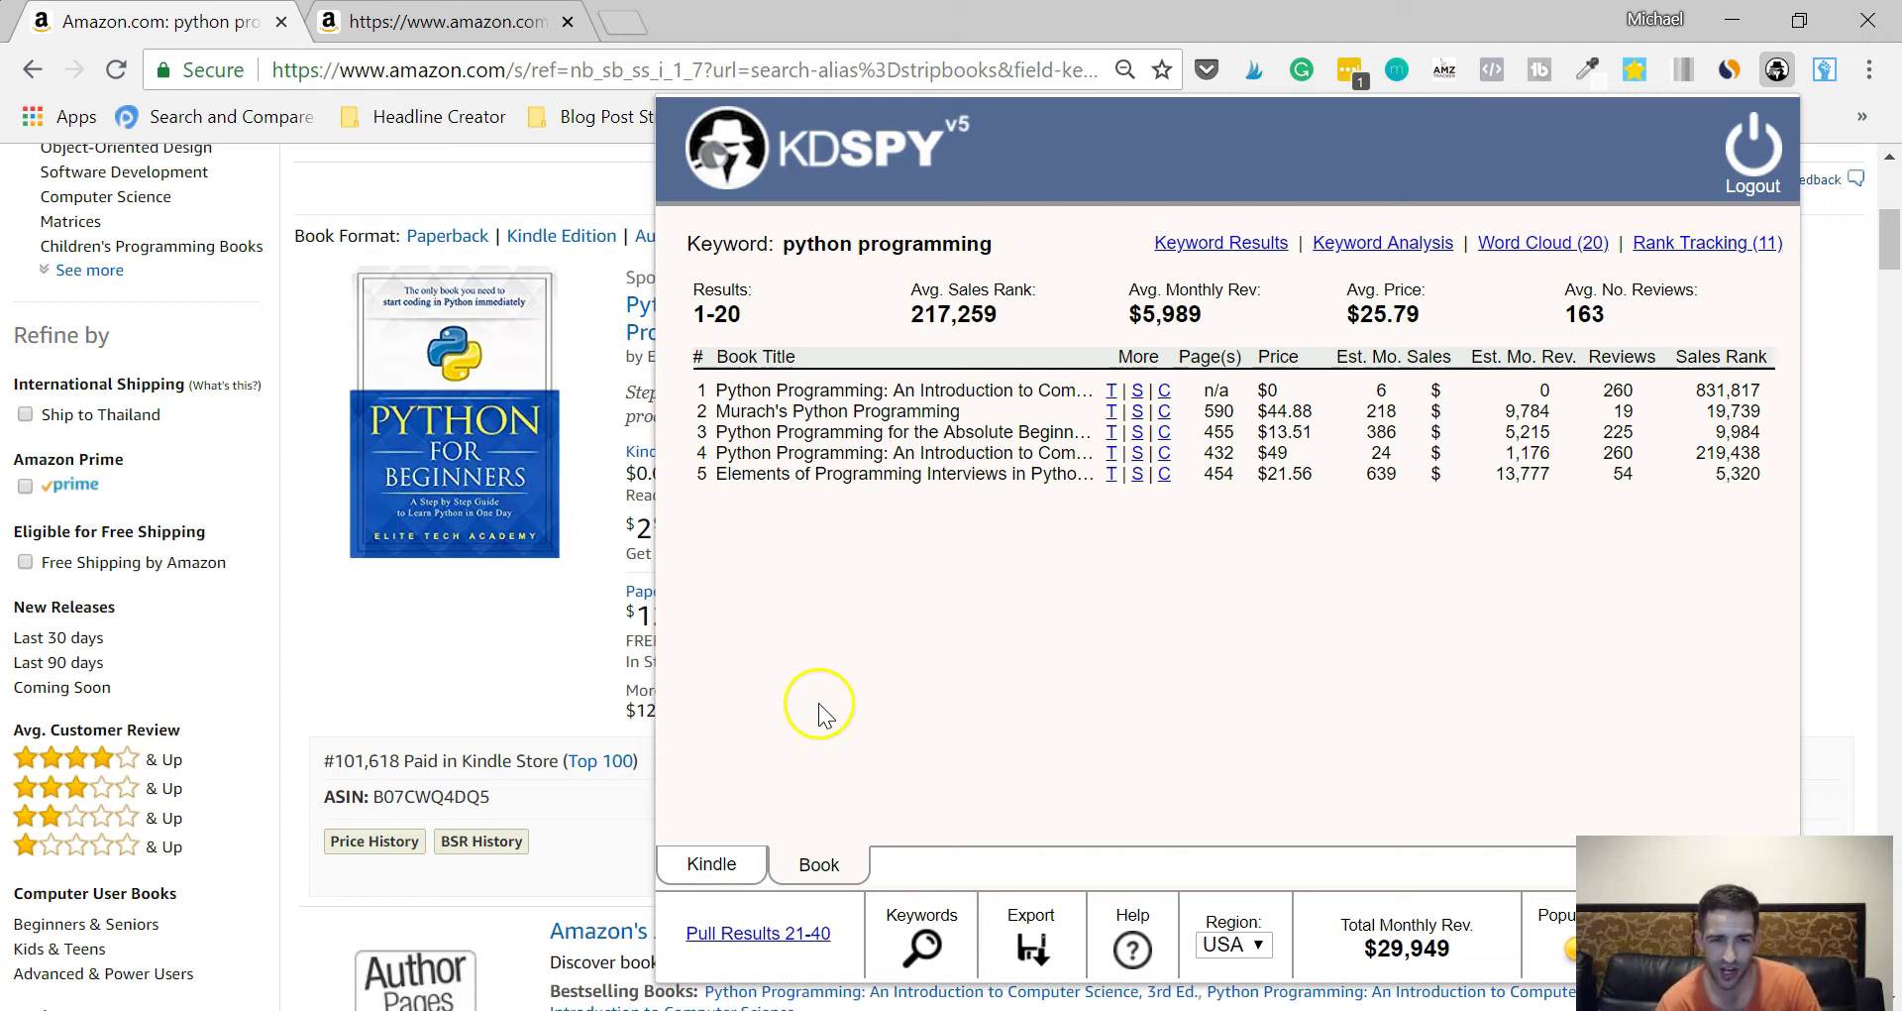
Open the python programming results filtered to the Paperback format in a new browser tab.
click(448, 237)
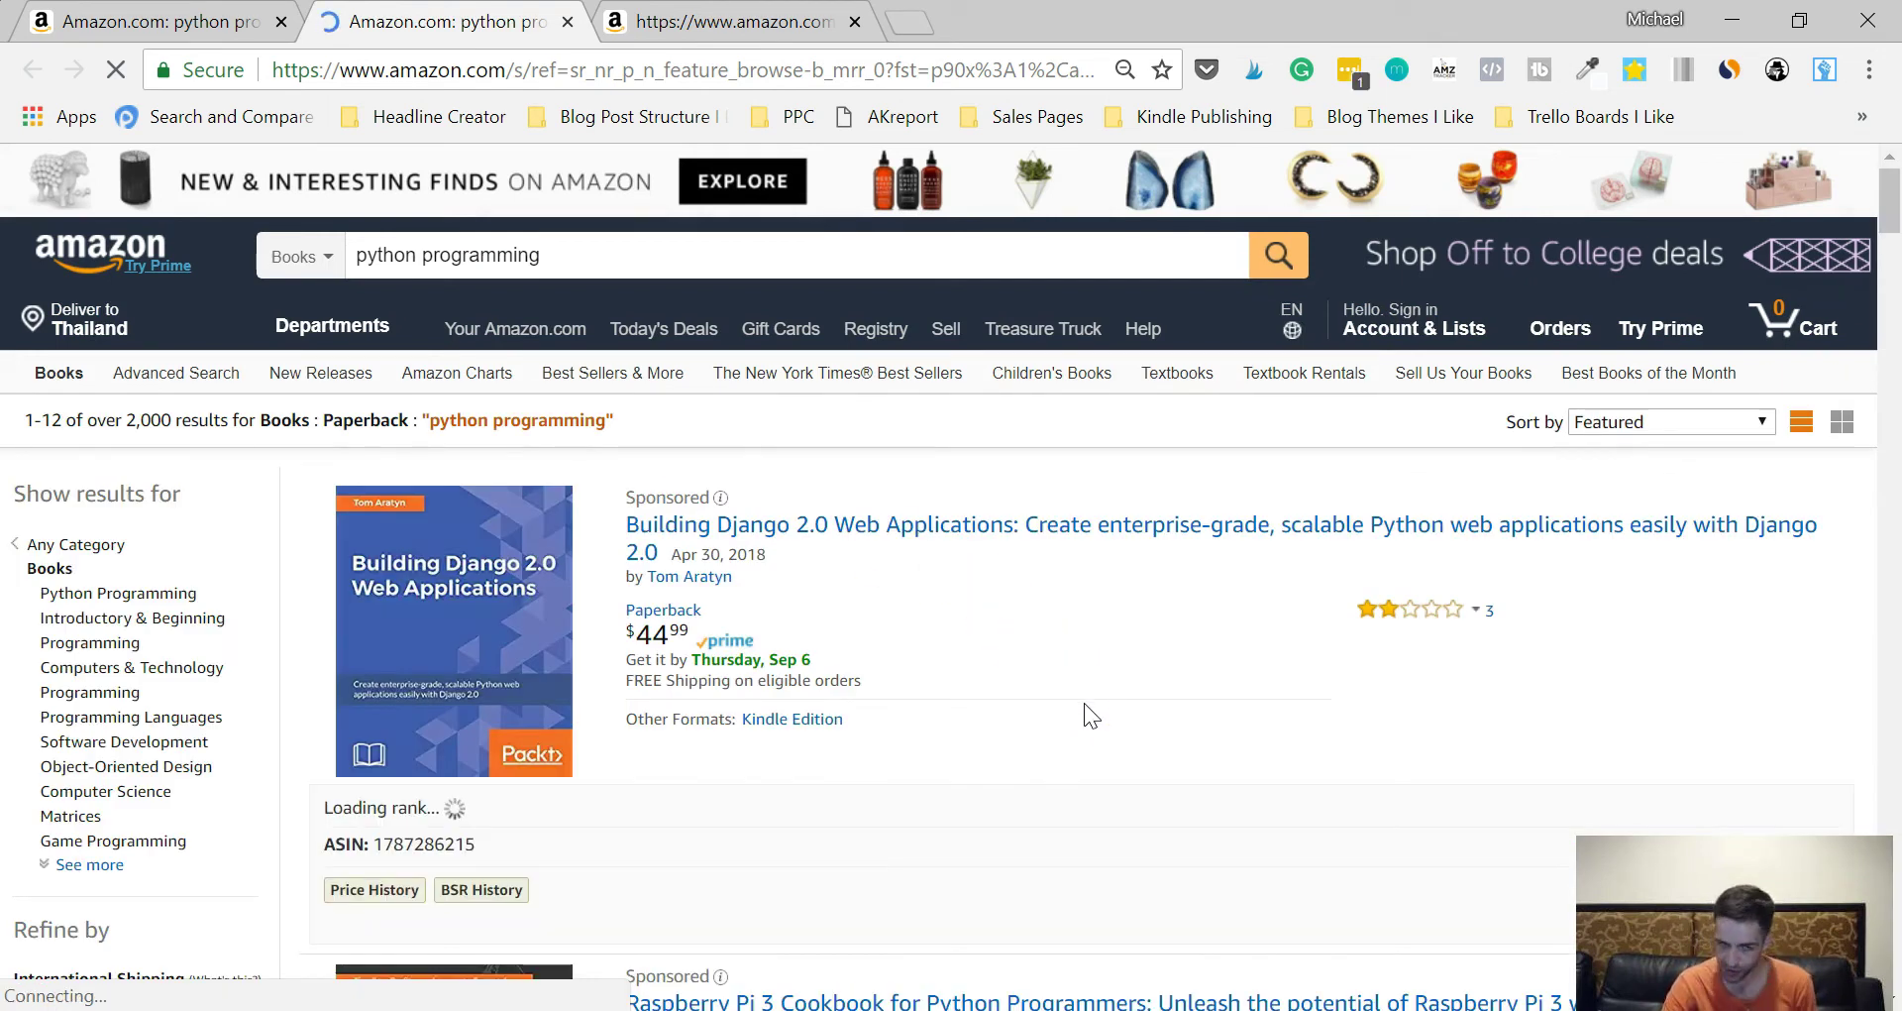
Review the paperback python programming results, checking each book's price, sales rank, customer reviews and other available formats.
scroll(1084, 707, down, 4)
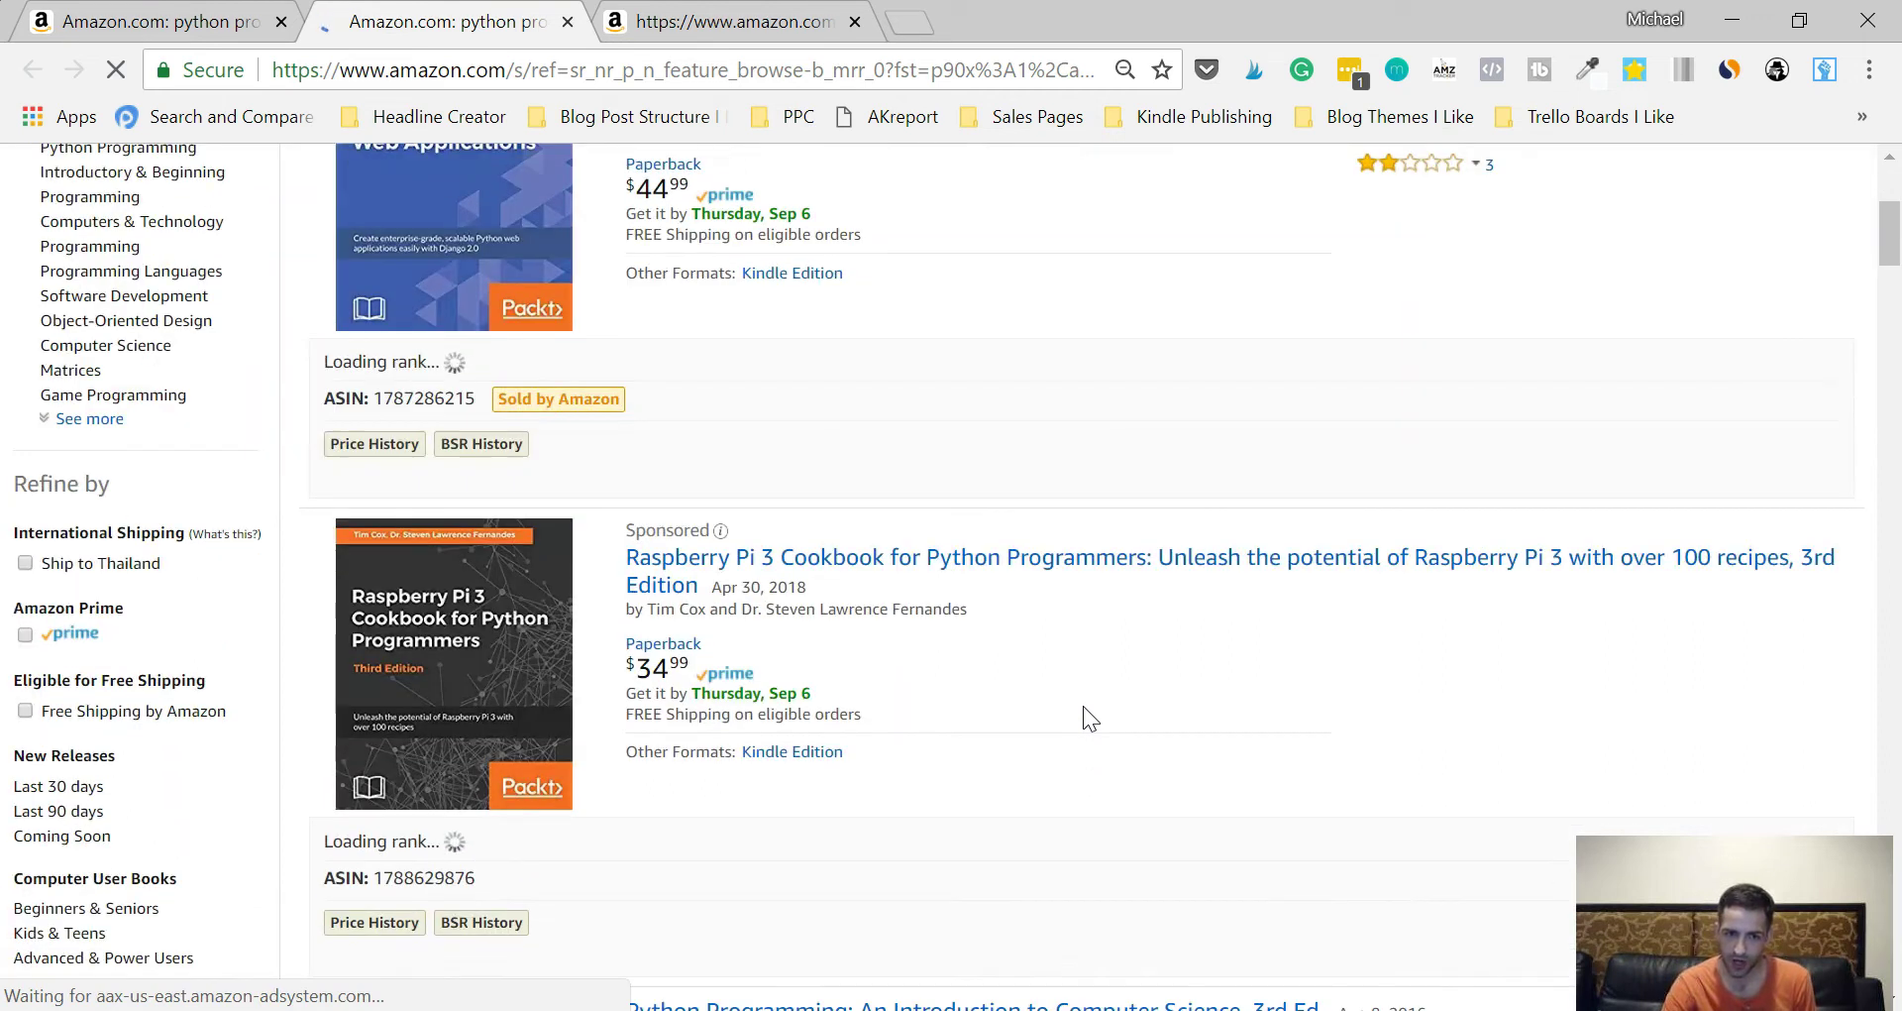
scroll(1085, 707, down, 4)
scroll(1088, 704, down, 4)
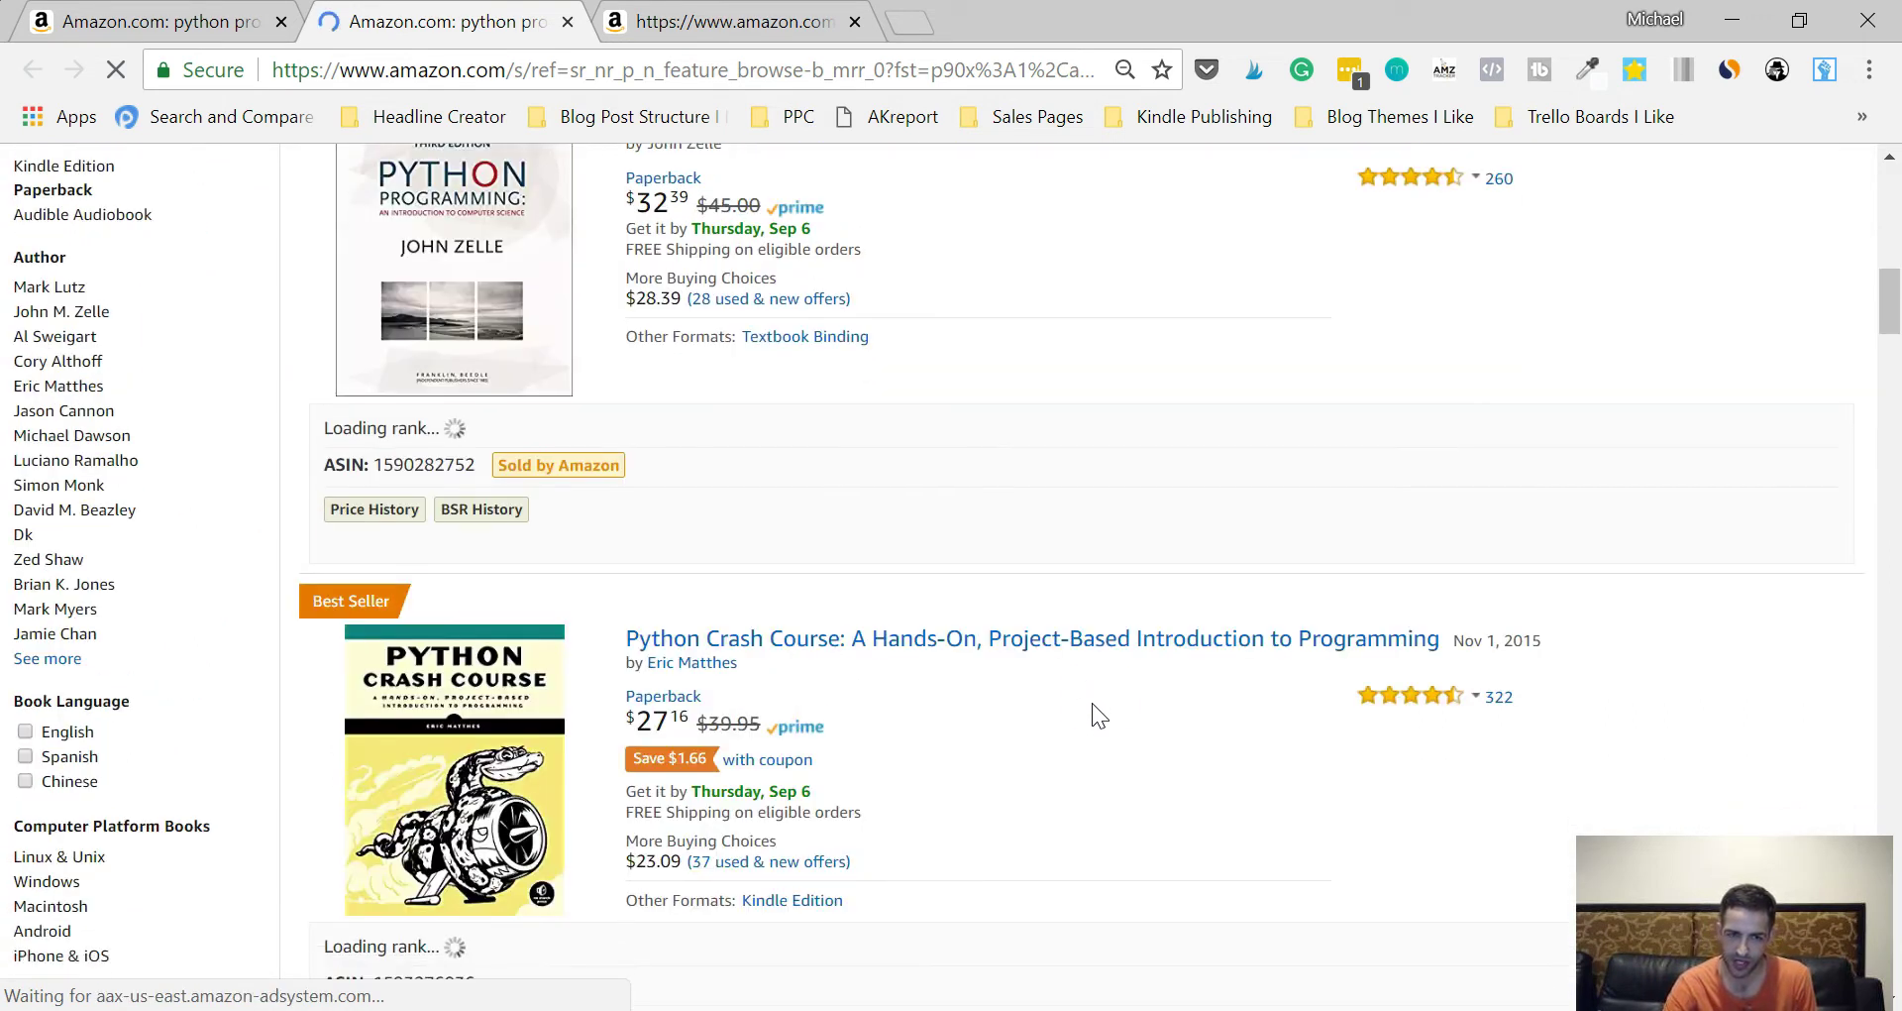
scroll(1146, 676, up, 1)
scroll(1198, 645, up, 1)
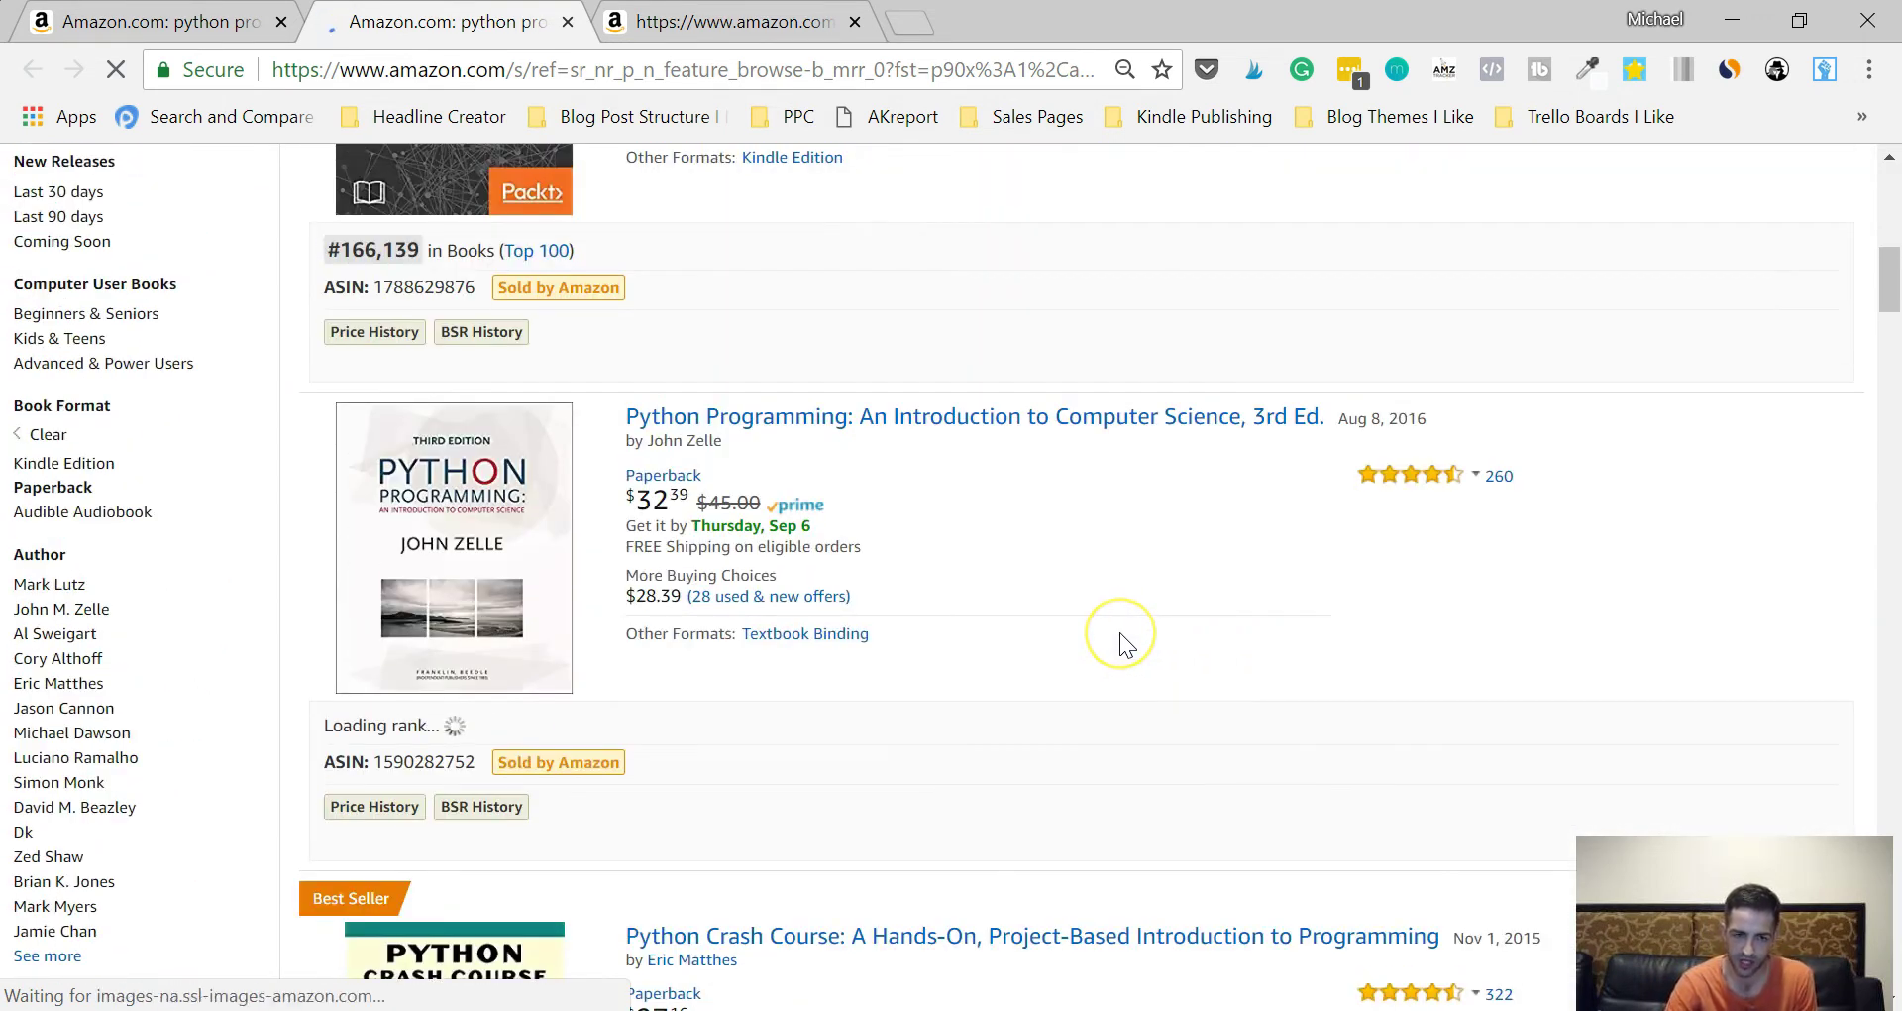
scroll(1119, 632, down, 4)
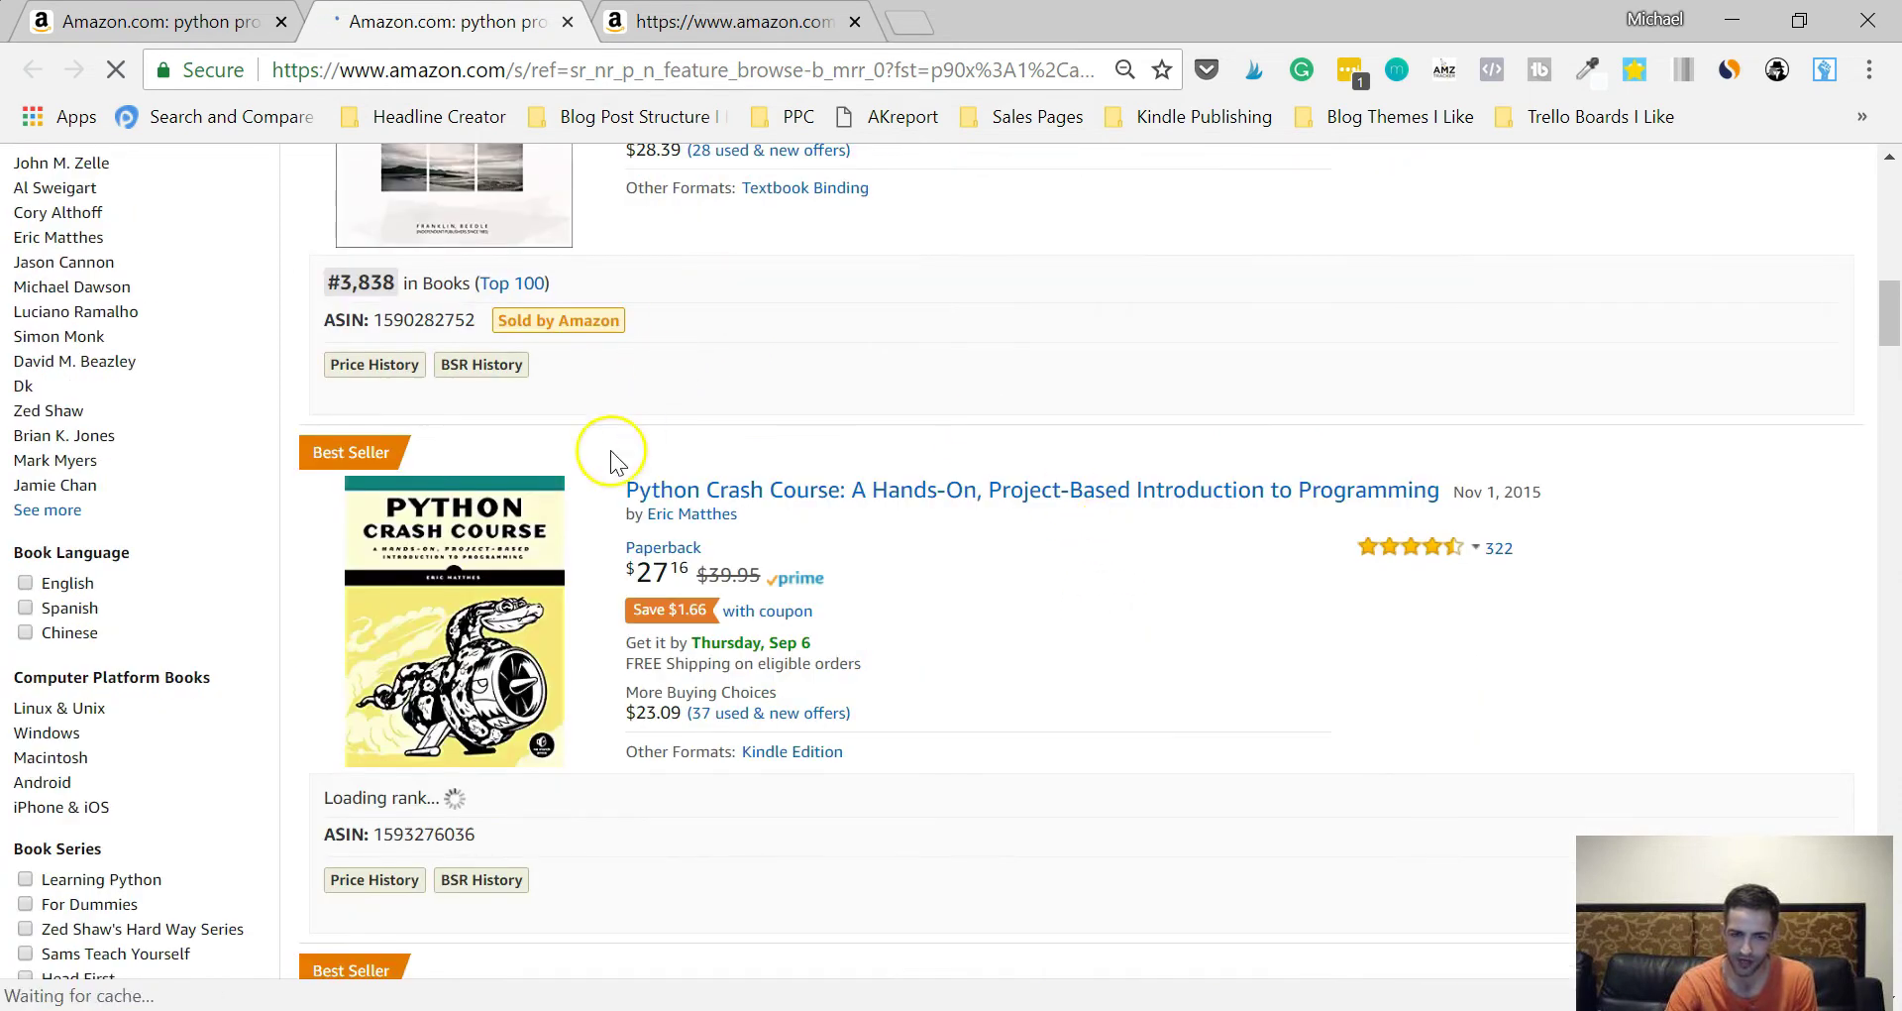
scroll(1013, 373, up, 1)
scroll(1080, 390, up, 2)
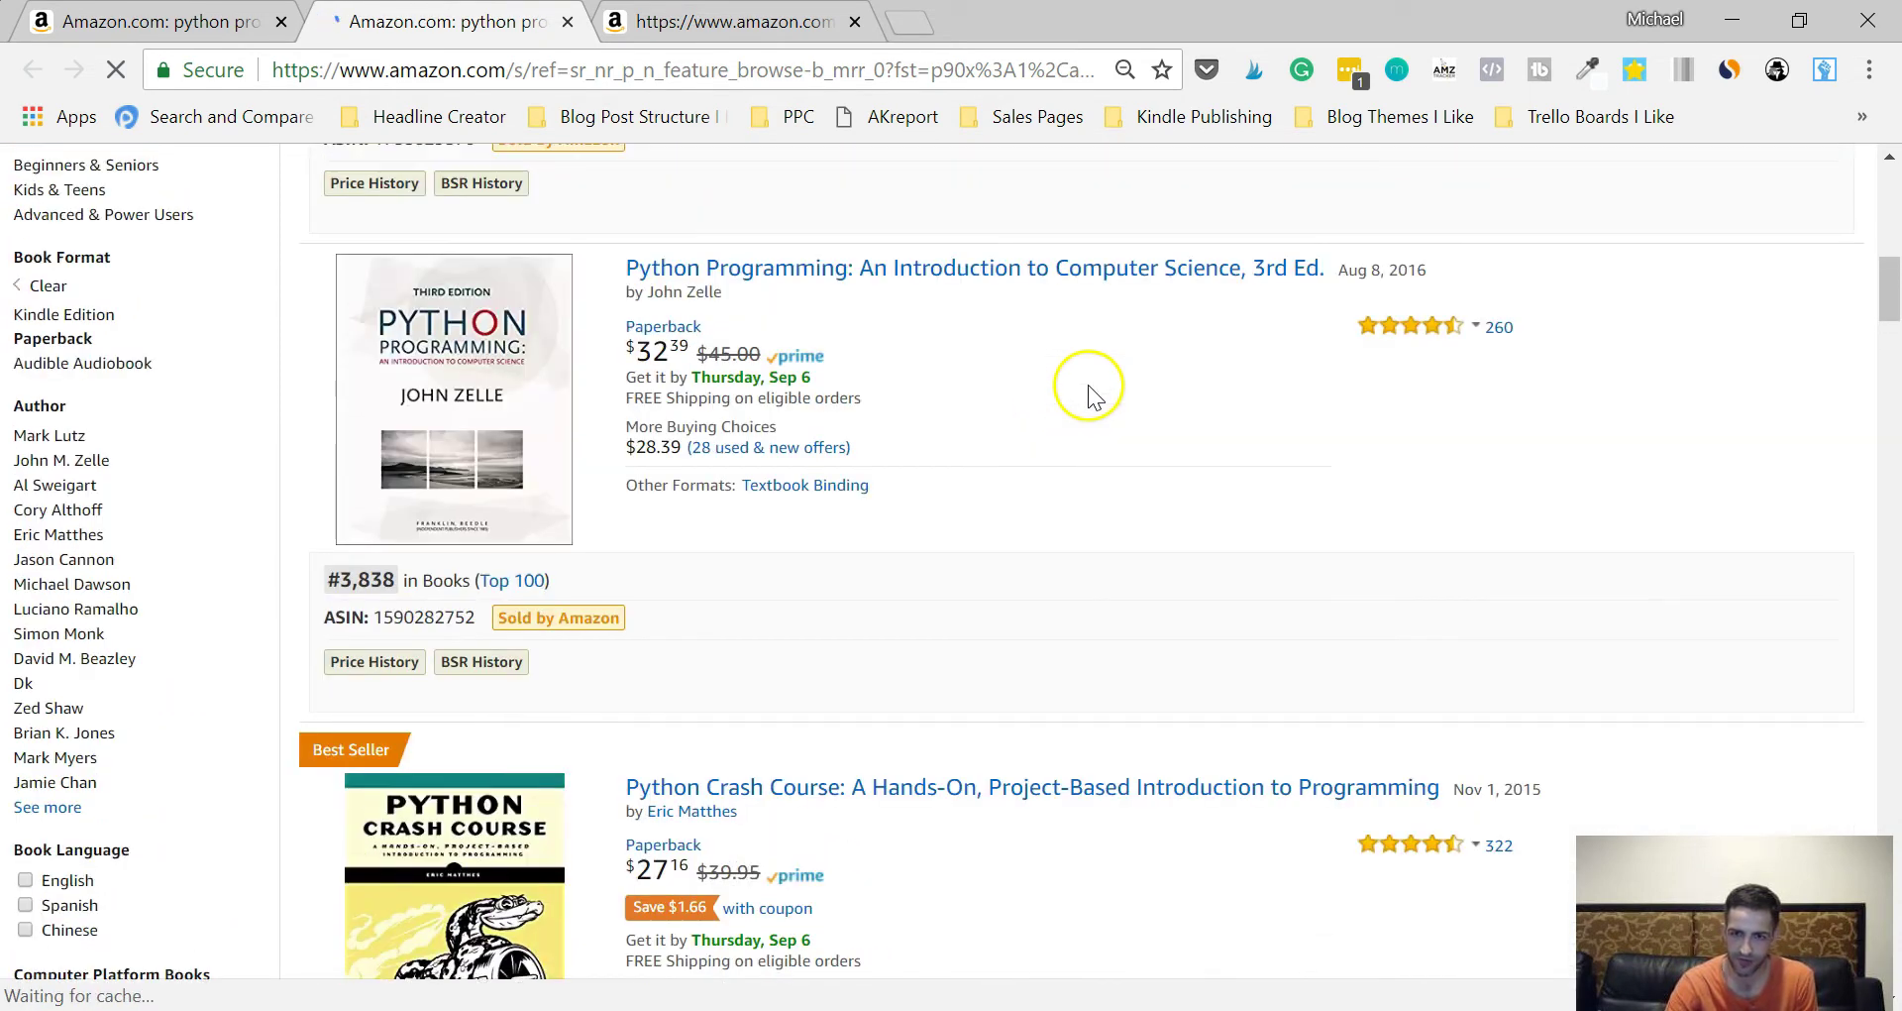
scroll(1044, 394, down, 3)
scroll(1044, 394, down, 8)
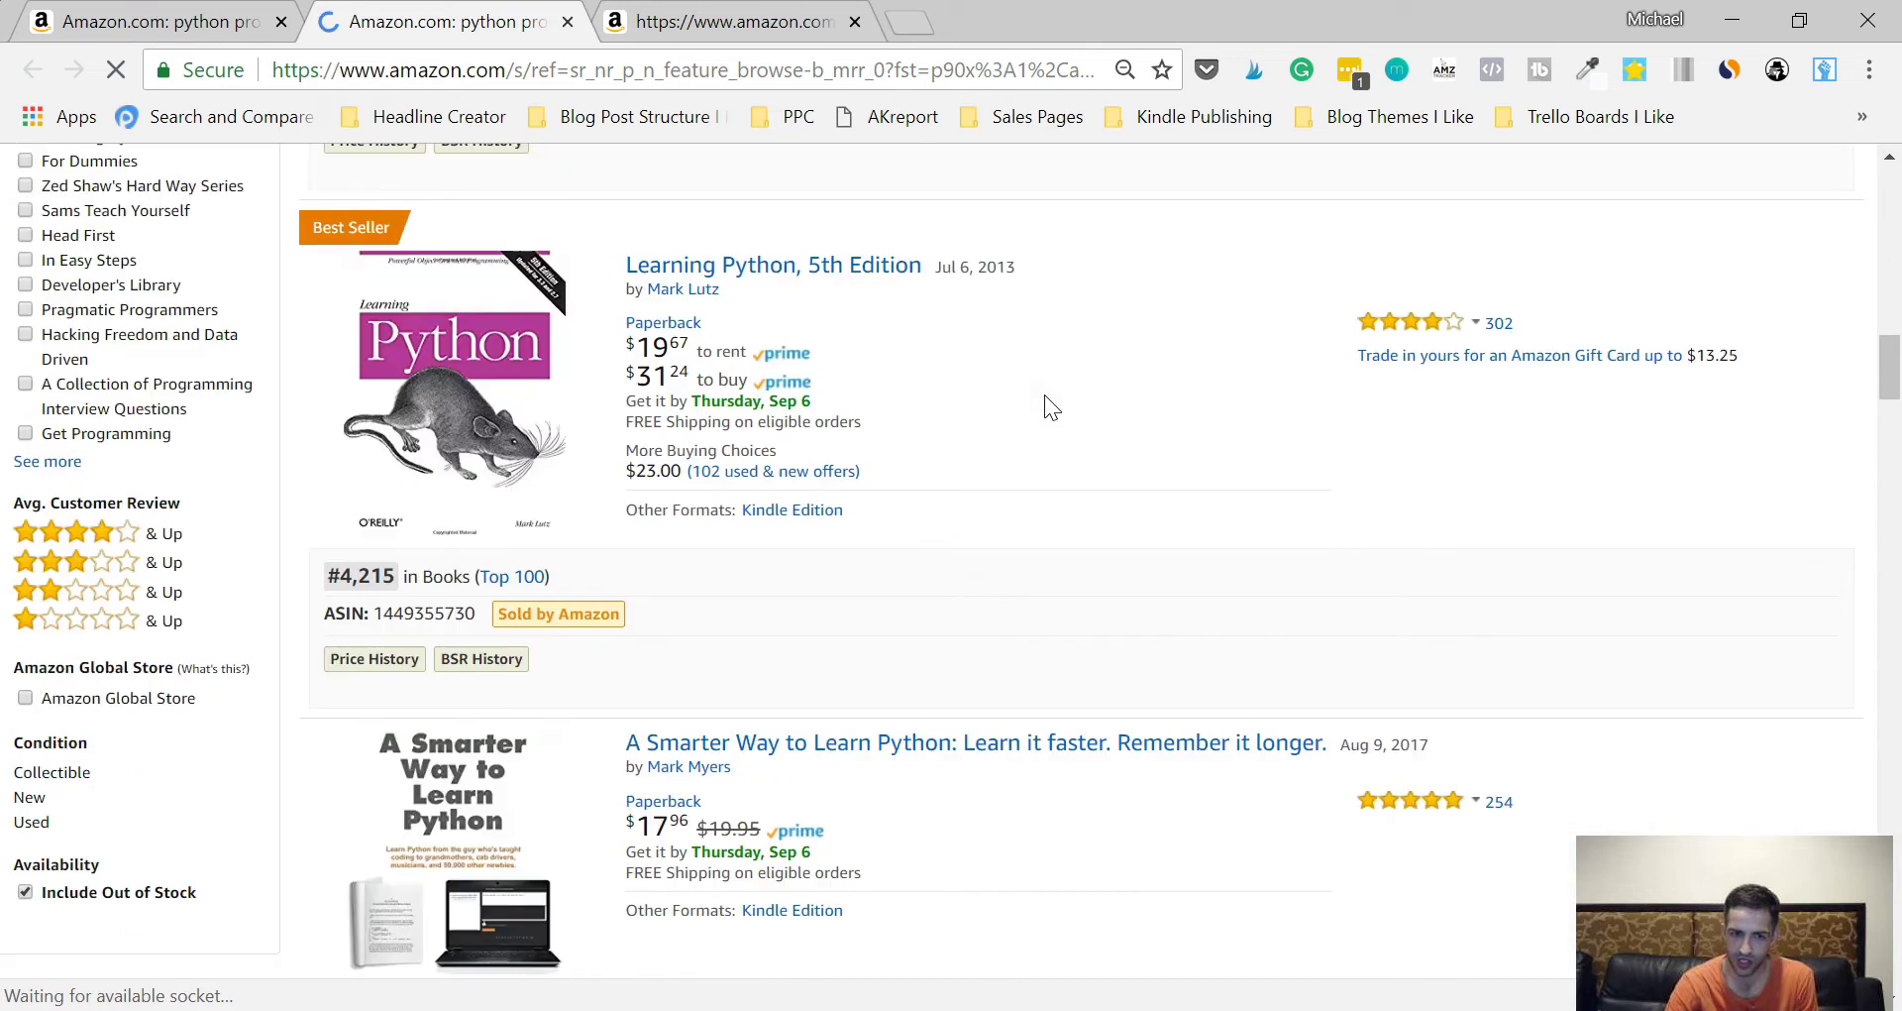
scroll(1045, 394, up, 1)
scroll(1045, 395, up, 1)
scroll(1044, 394, down, 8)
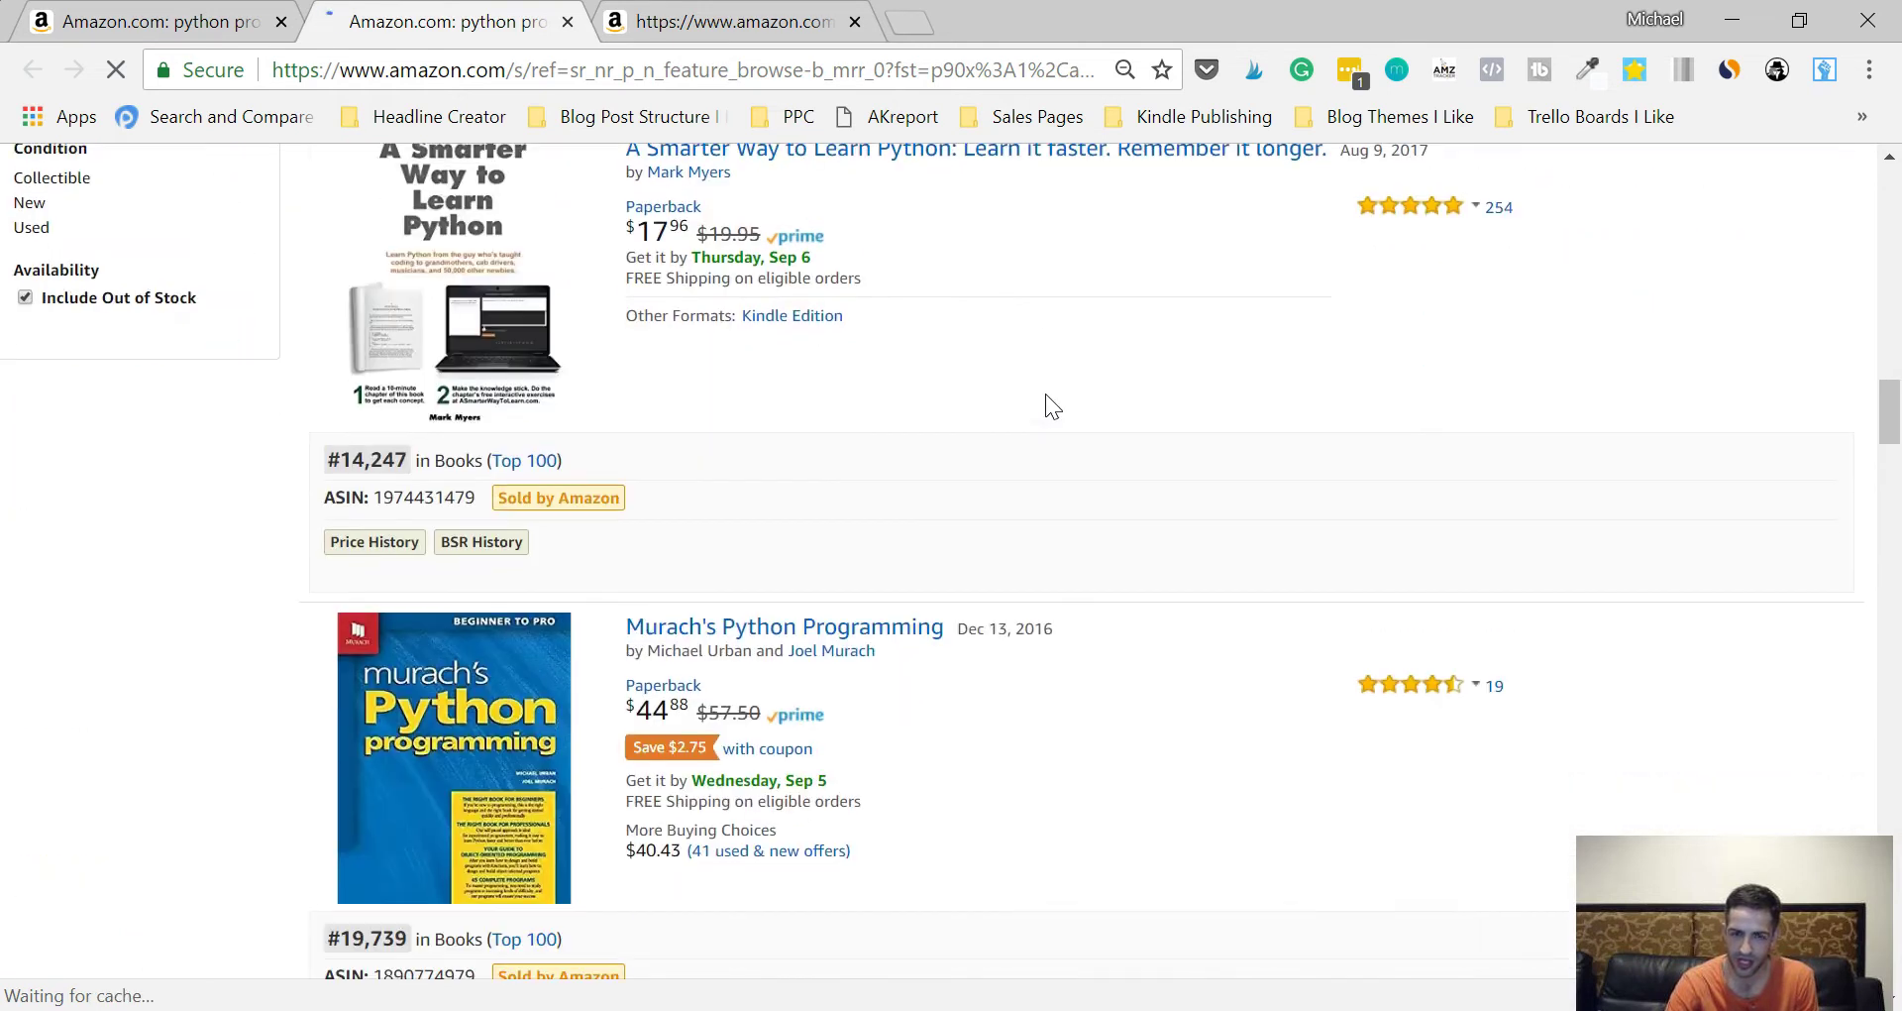
scroll(1056, 389, down, 3)
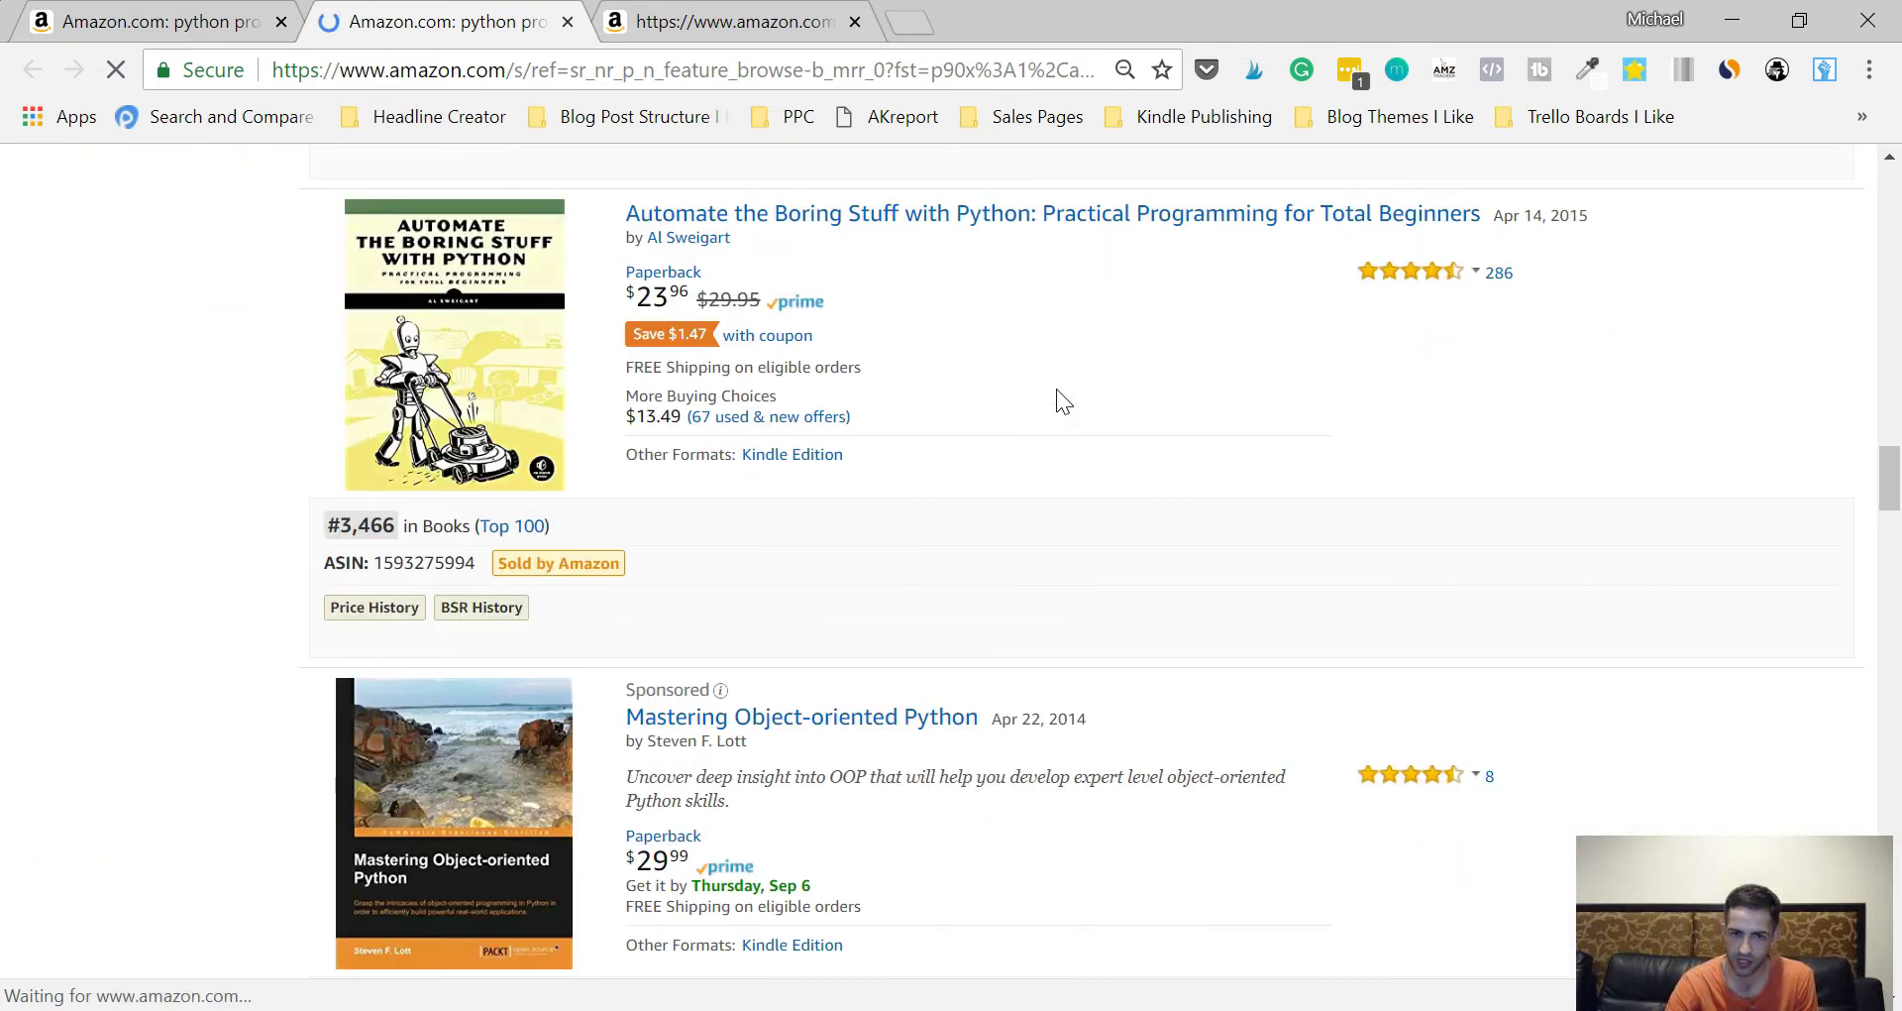
scroll(1057, 389, up, 6)
click(1132, 574)
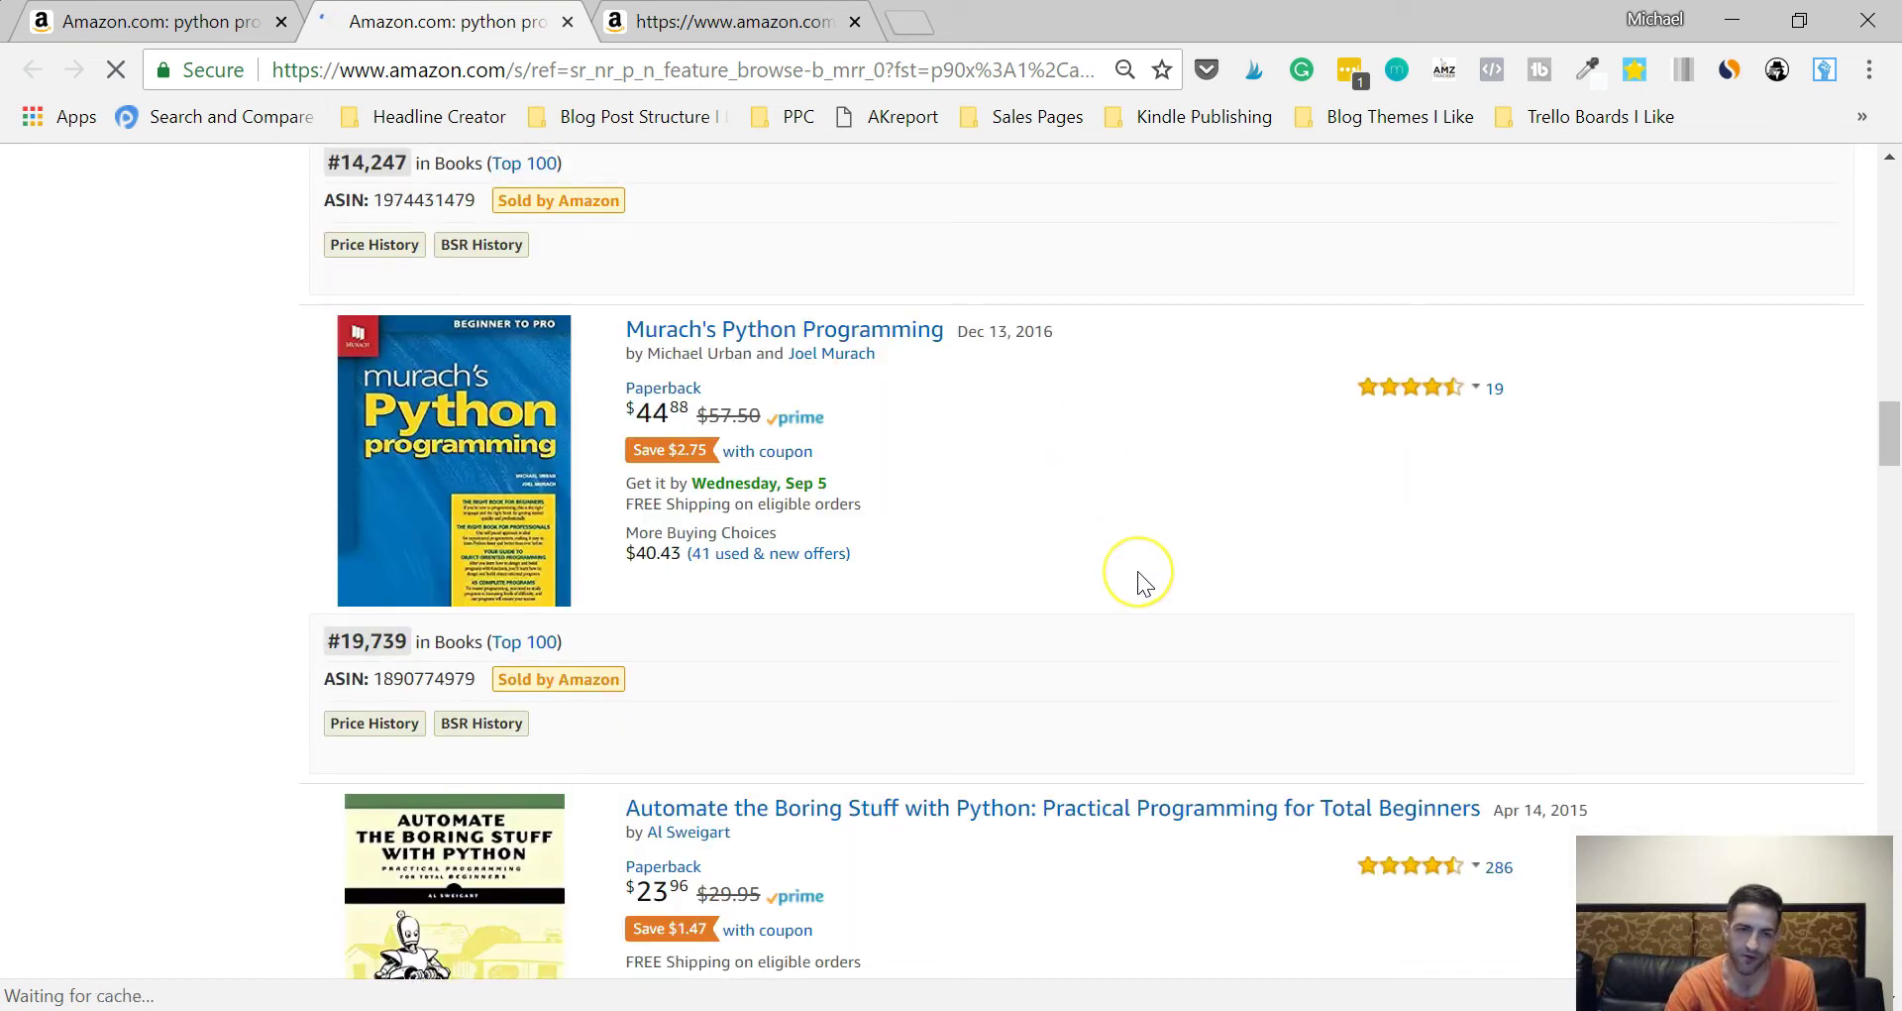
click(989, 188)
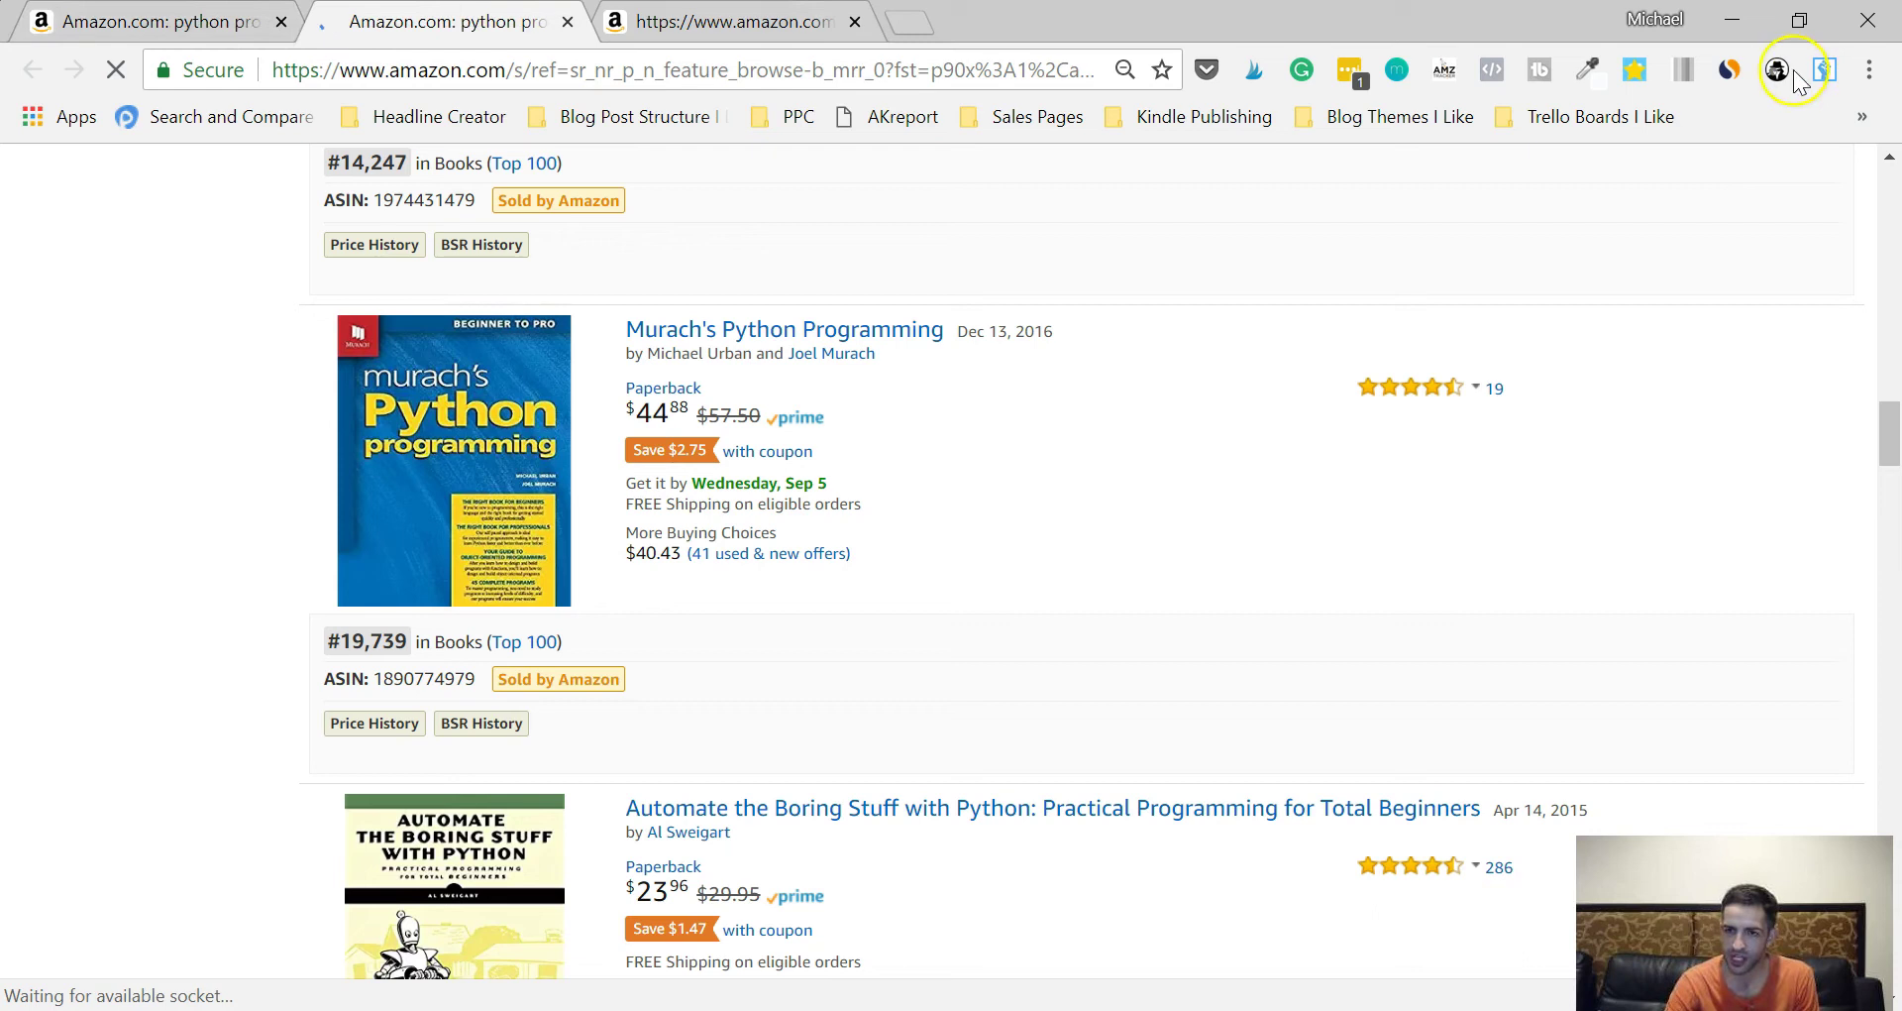
click(1593, 170)
Return to the unfiltered python programming results and display their Book format sales figures in KDSPY.
key(ctrl+shift+Tab)
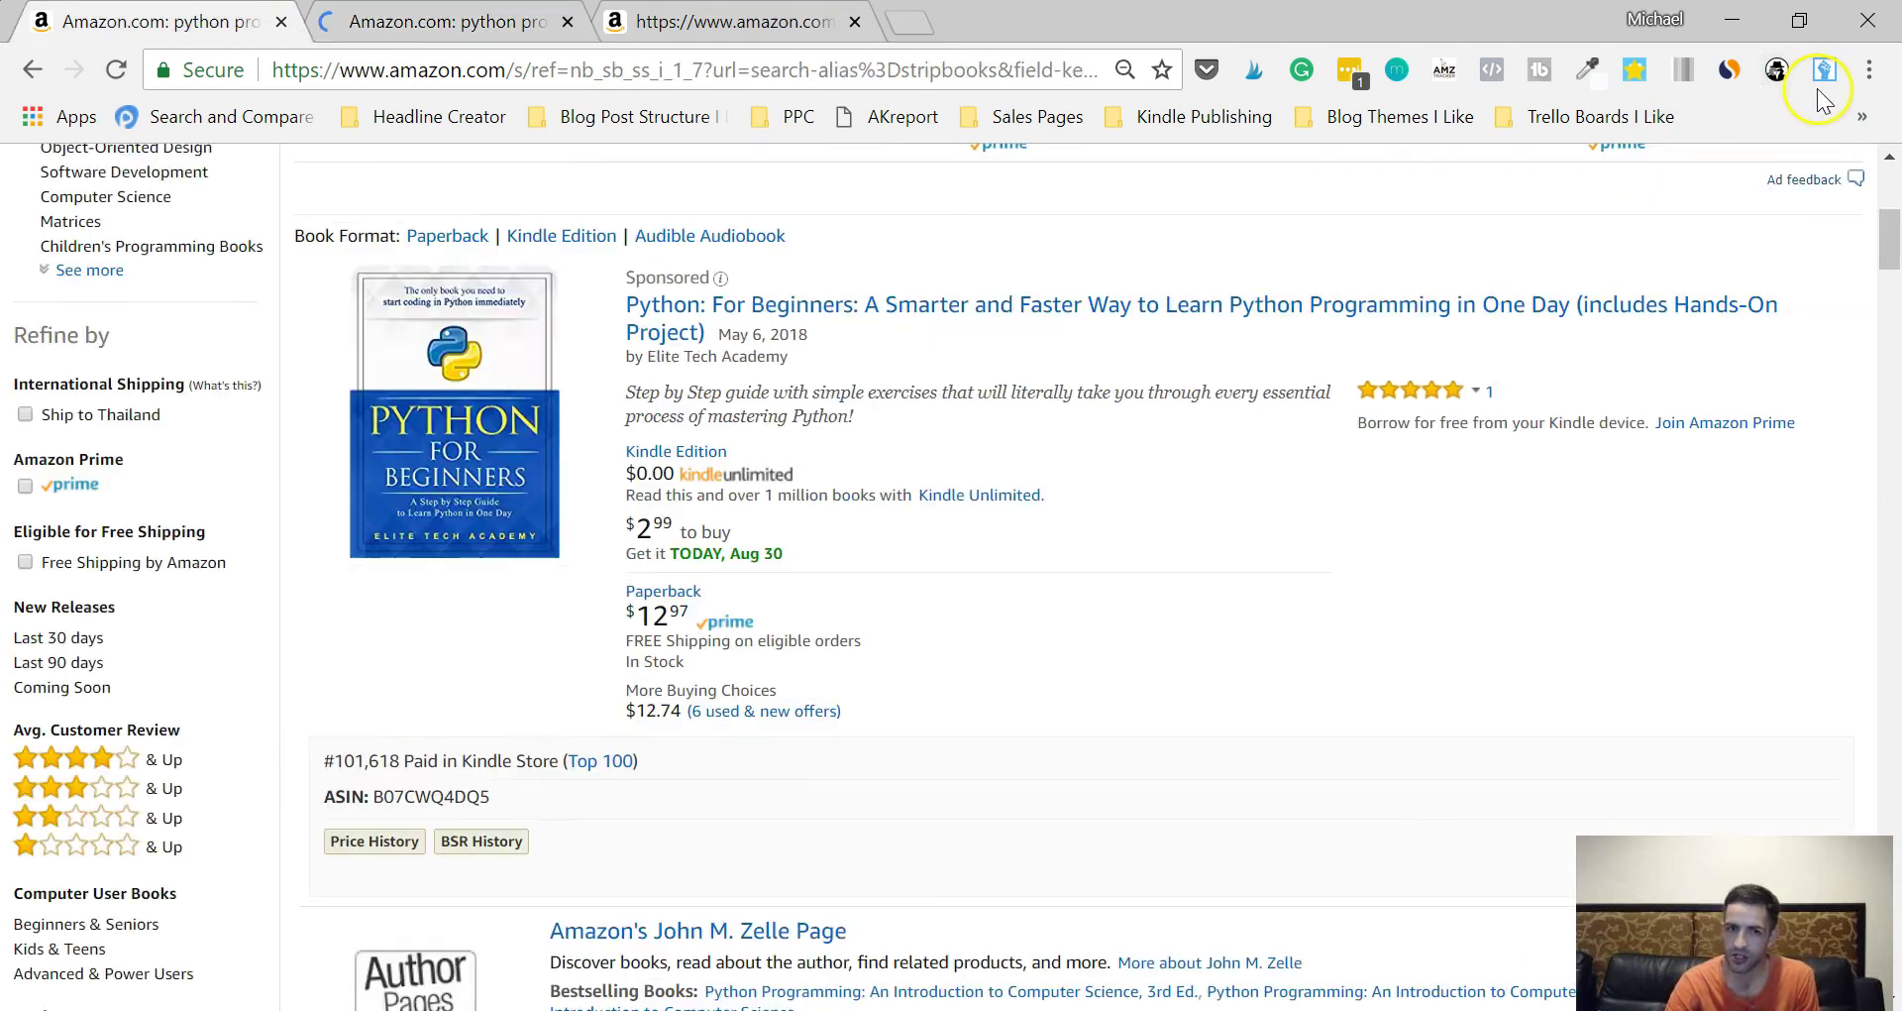
click(1778, 68)
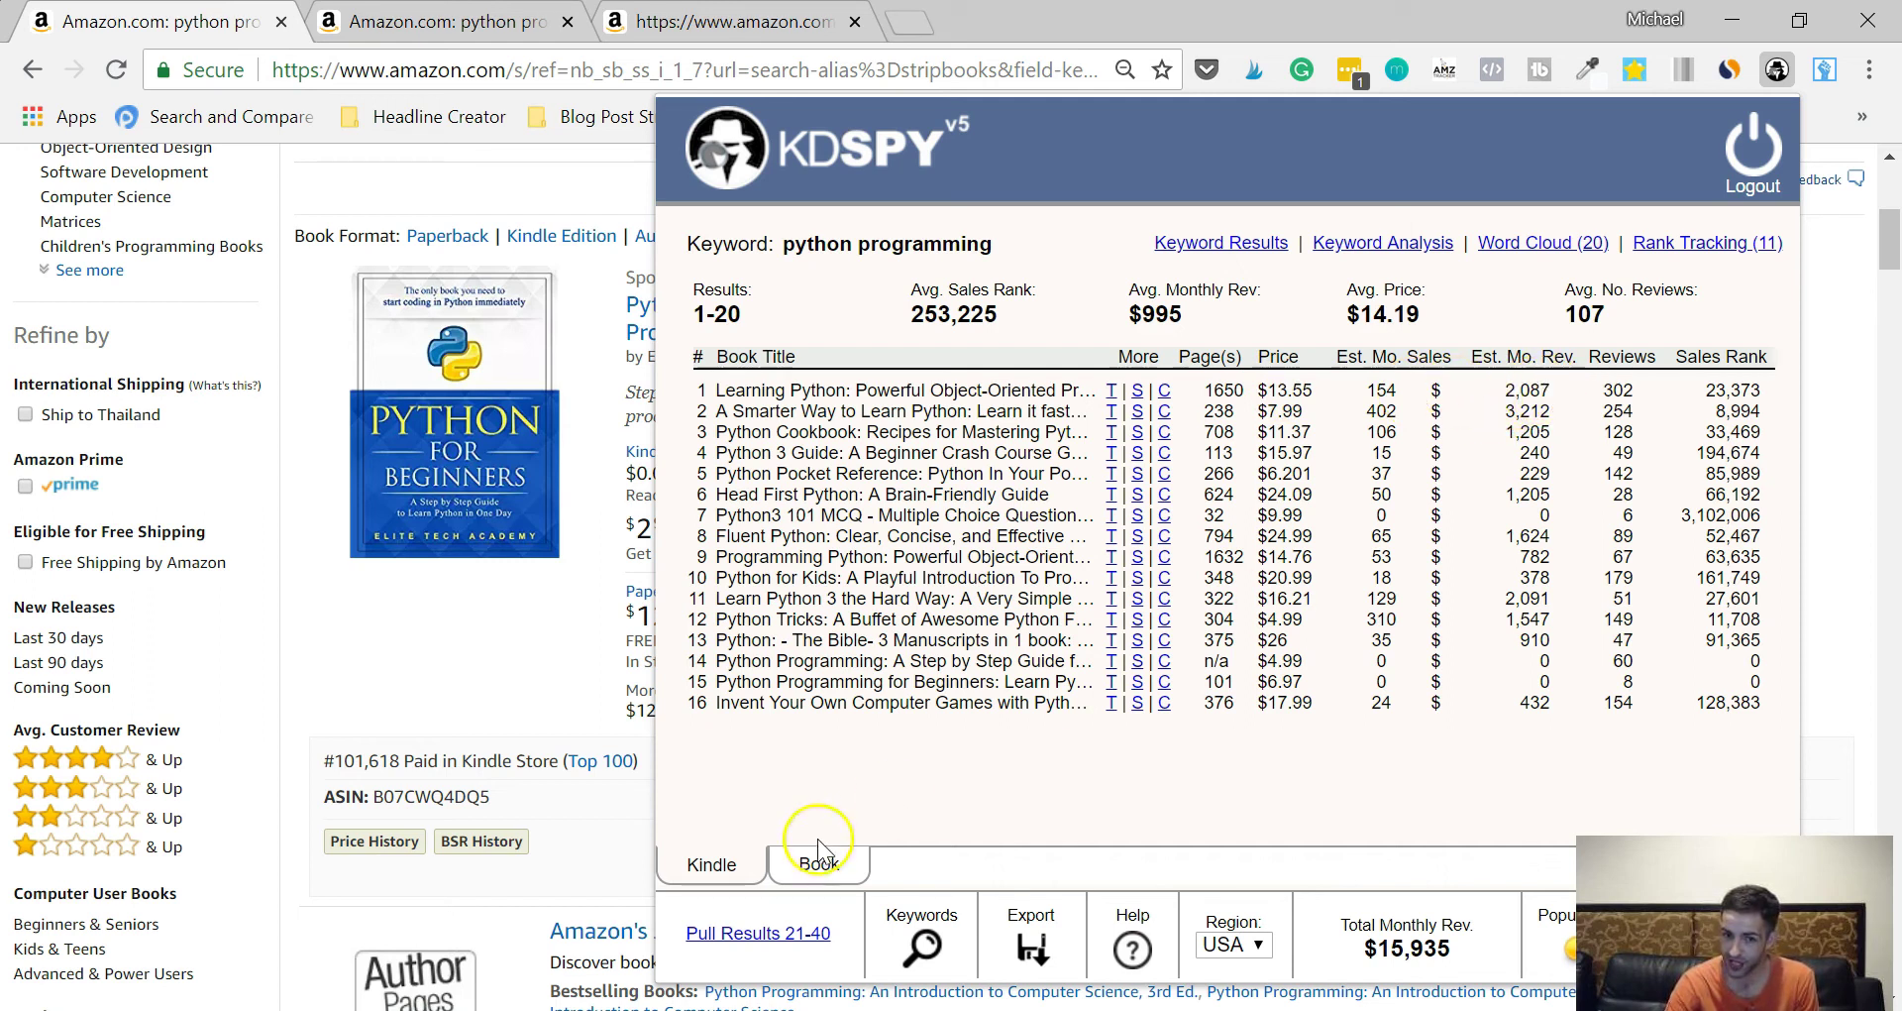
click(862, 872)
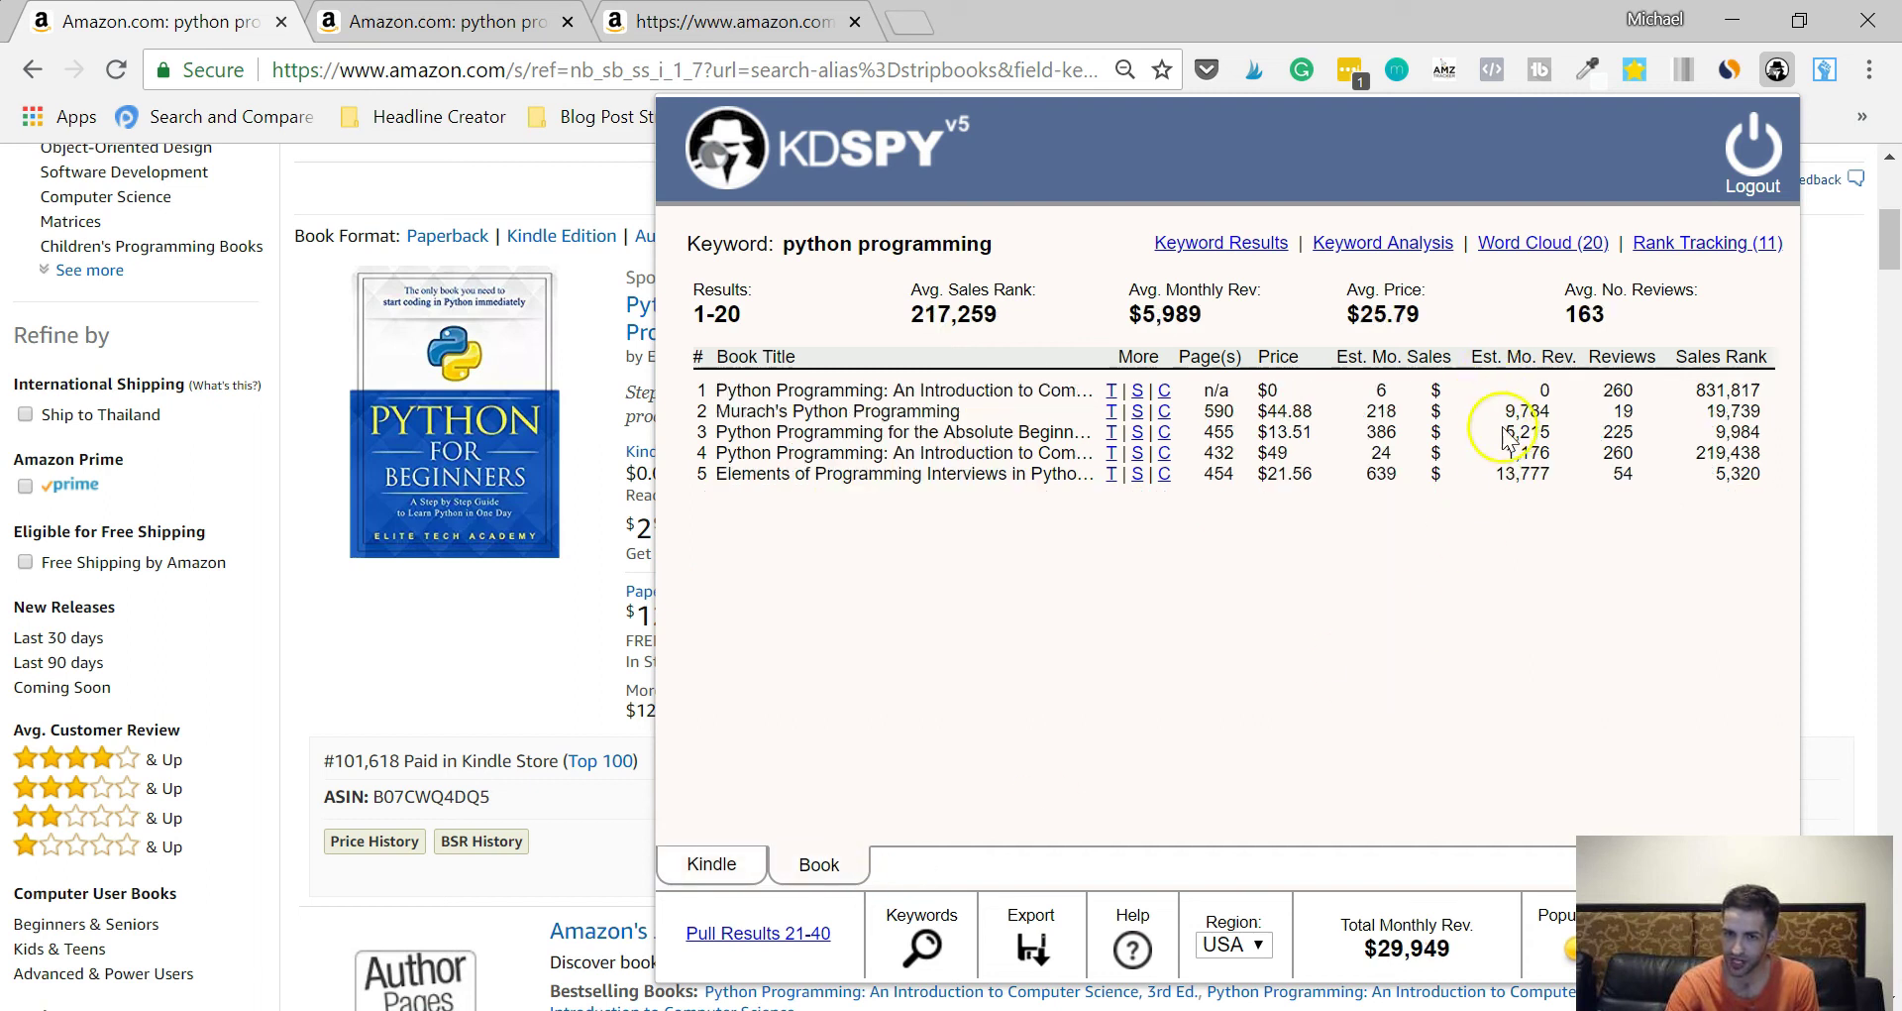